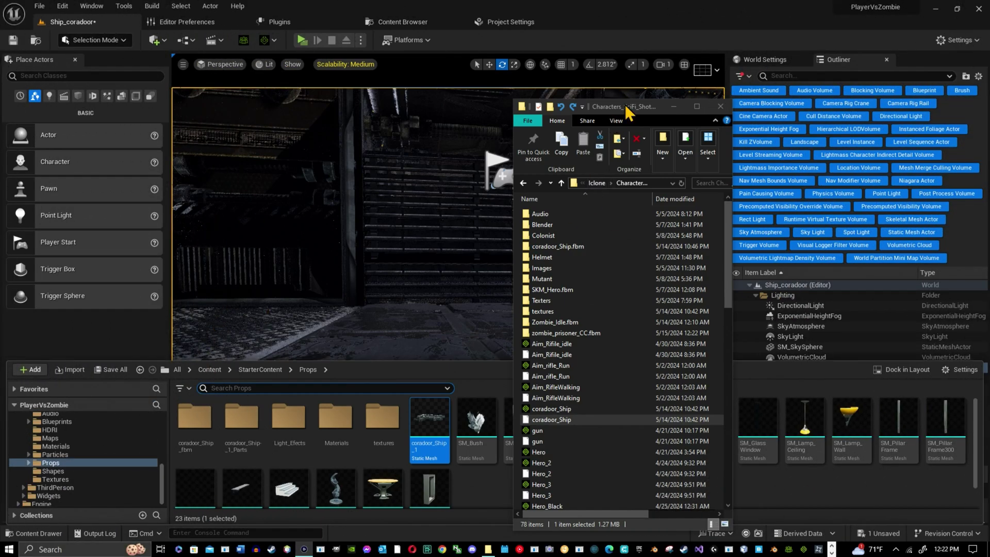
# Start a play test of the Ship_coradoor level and give the game preview control of the character
pyautogui.moveTo(625, 106); pyautogui.dragTo(2, 250)
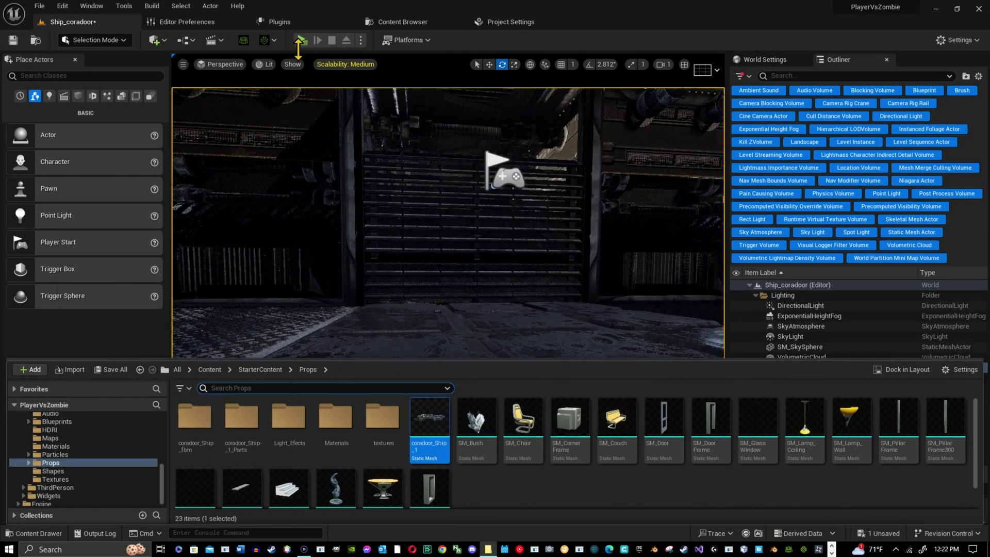
pyautogui.click(300, 40)
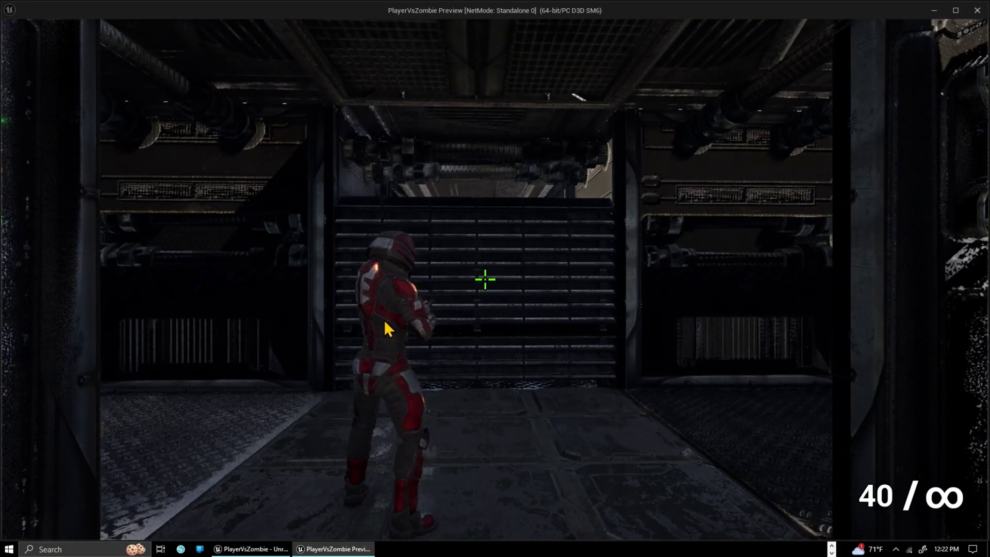
pyautogui.click(354, 343)
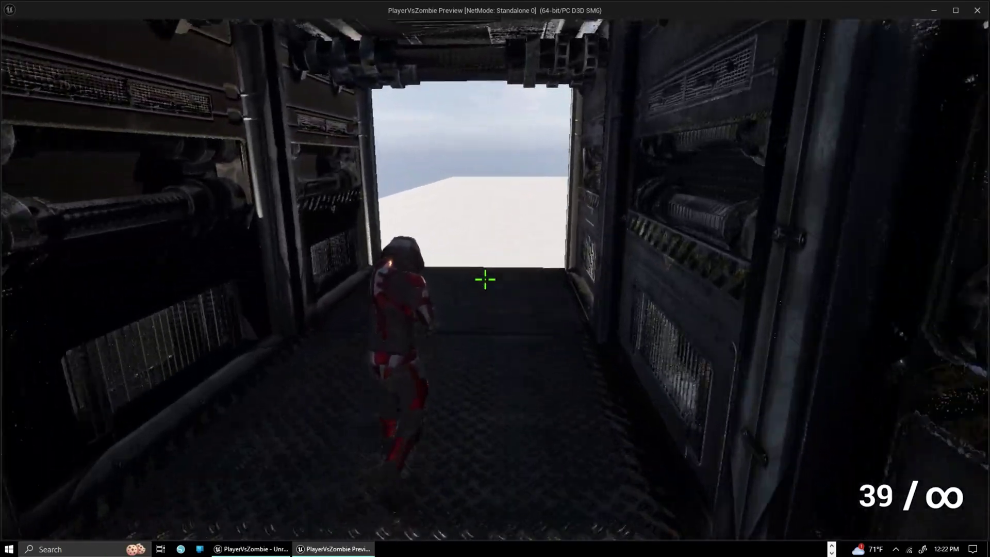
# Walk the character through the ship corridor, its walls and the area outside to check collision, and end the play test
pyautogui.press('w')
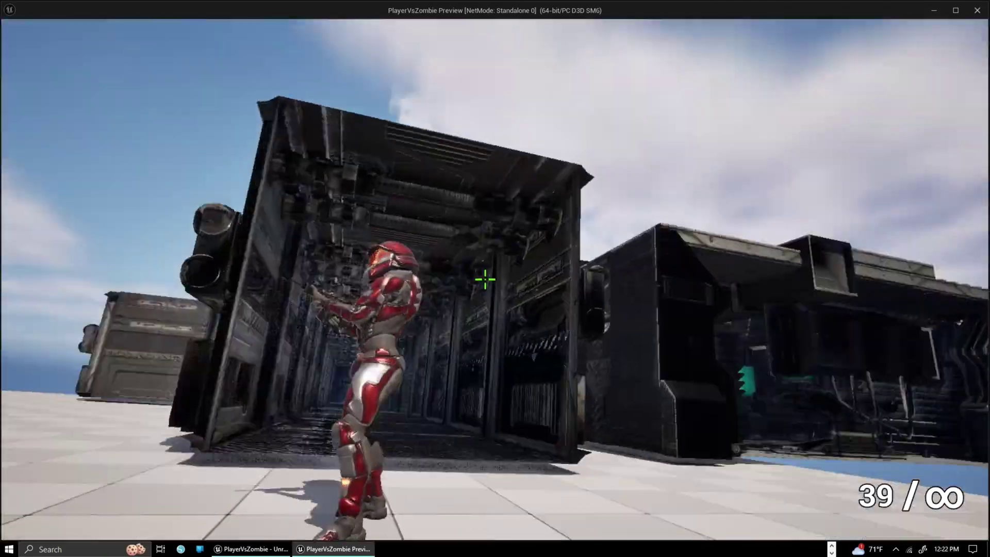
pyautogui.press('w')
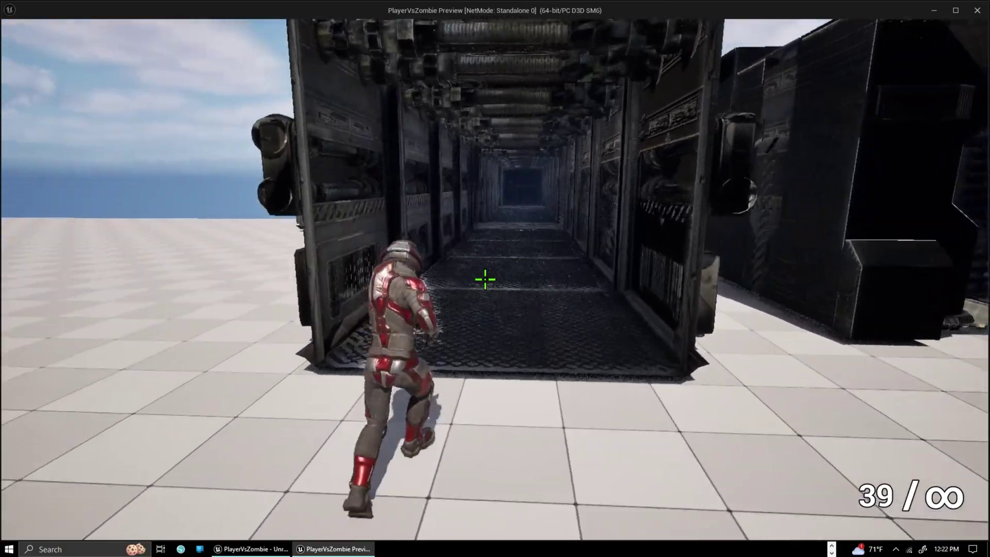
pyautogui.press('w')
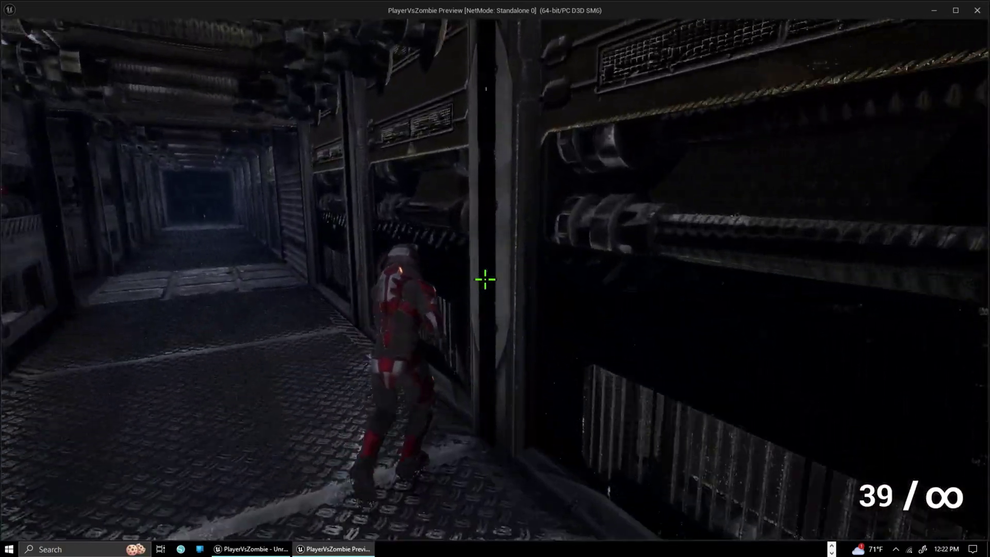
pyautogui.press('w')
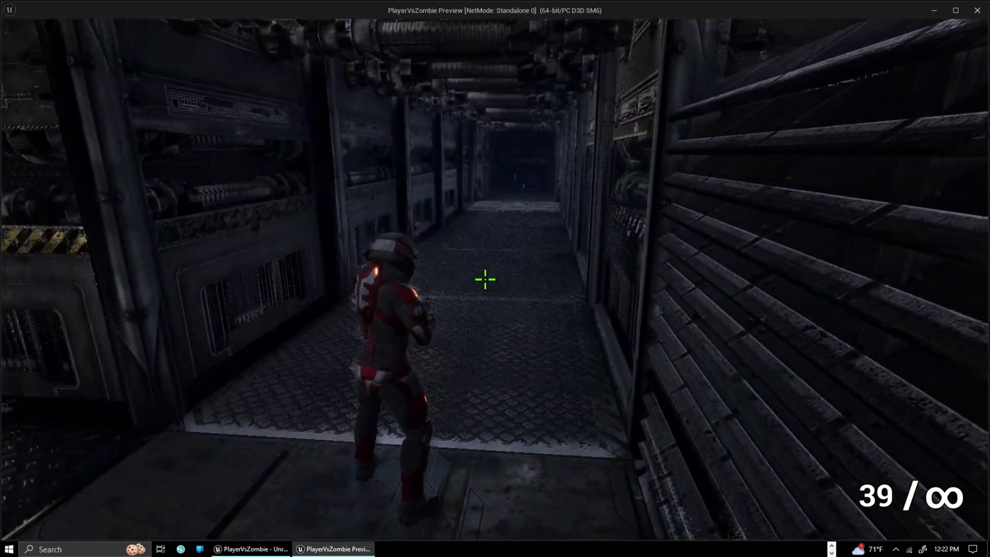
pyautogui.press('w')
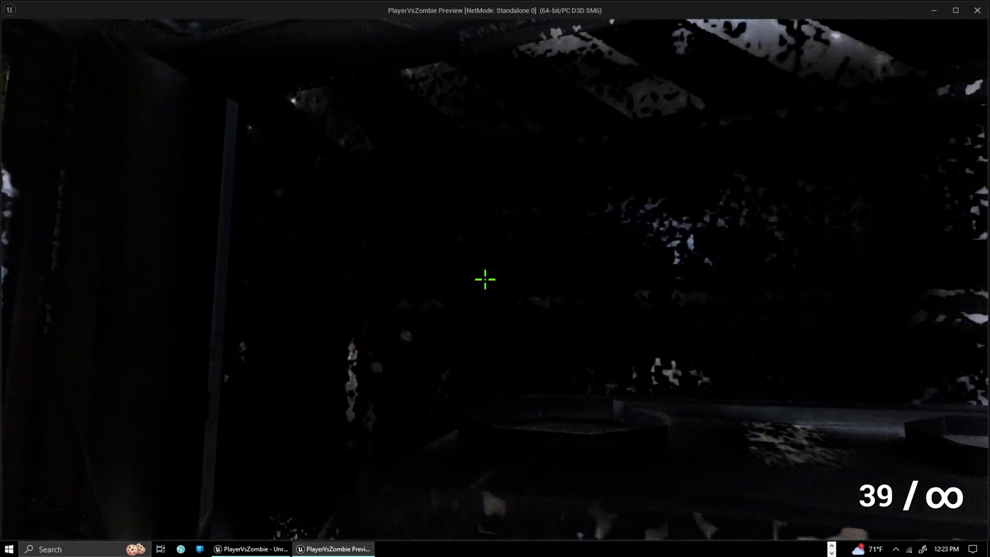
pyautogui.press('w')
pyautogui.press('w')
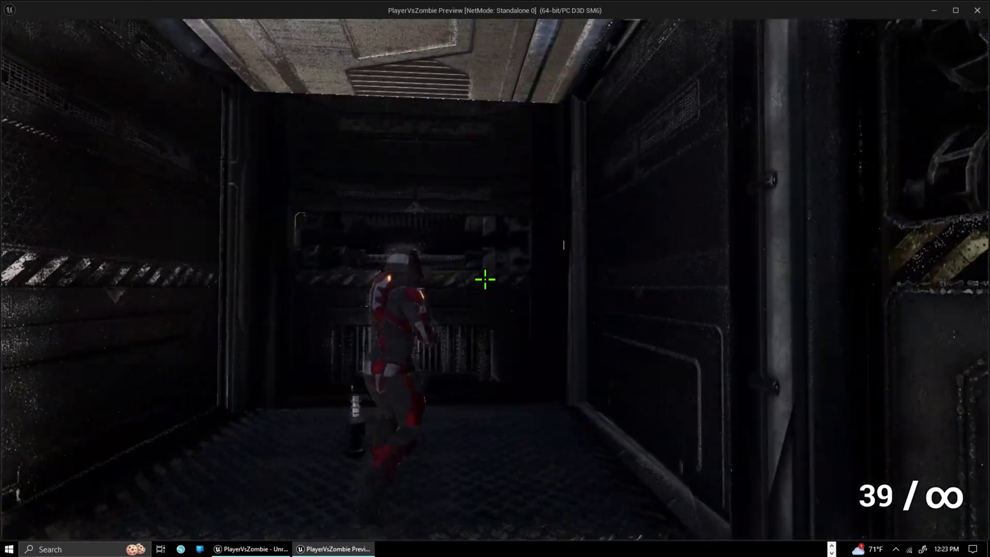
pyautogui.press('w')
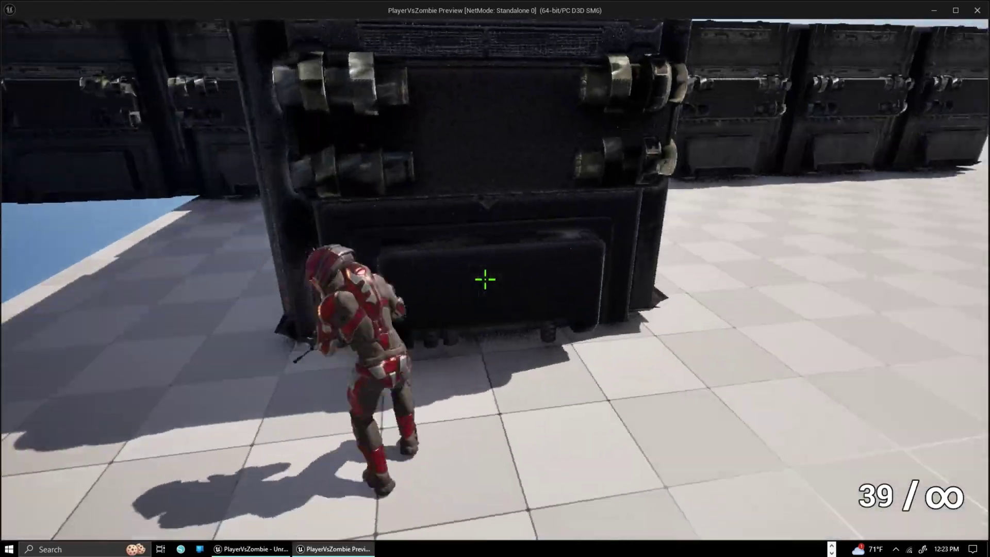
pyautogui.press('w')
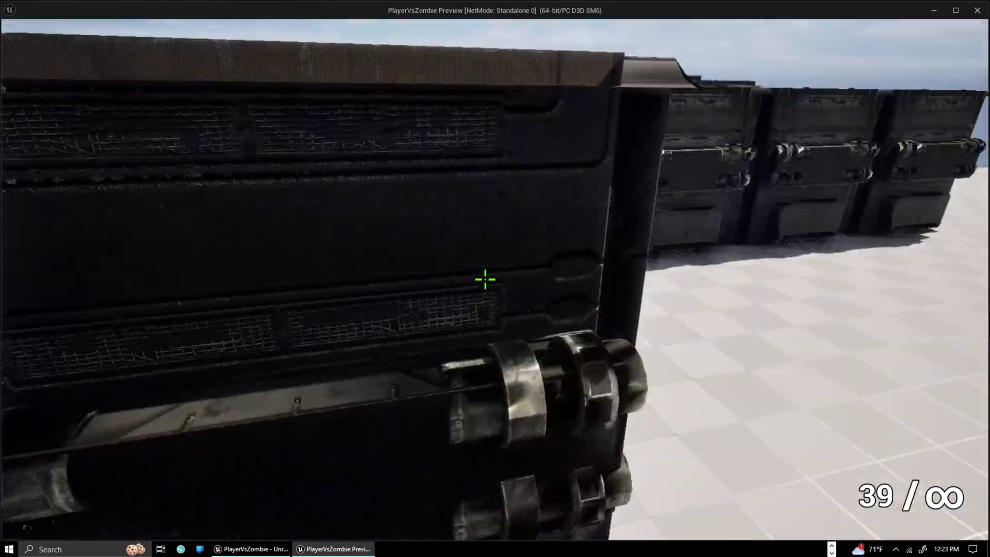
pyautogui.press('w')
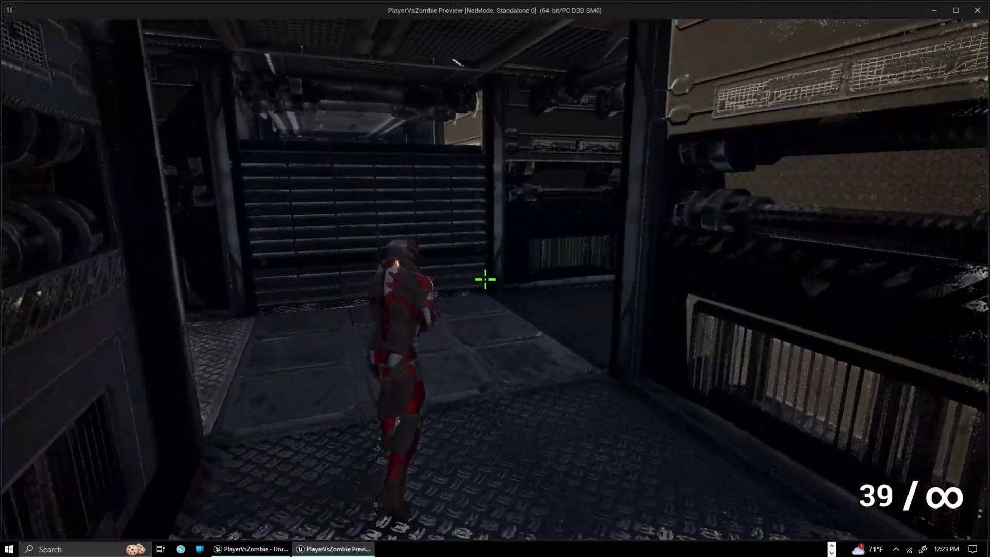
pyautogui.press('Escape')
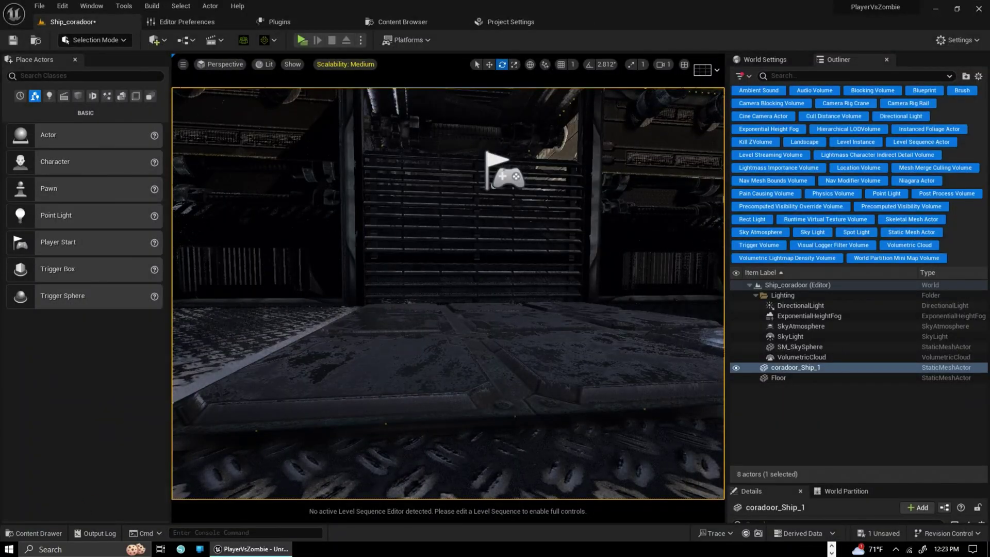
# Bring the coradoor_Ship FBX file from the project's file folder into the StarterContent Props folder to open its import options
pyautogui.moveTo(2, 217); pyautogui.dragTo(612, 73)
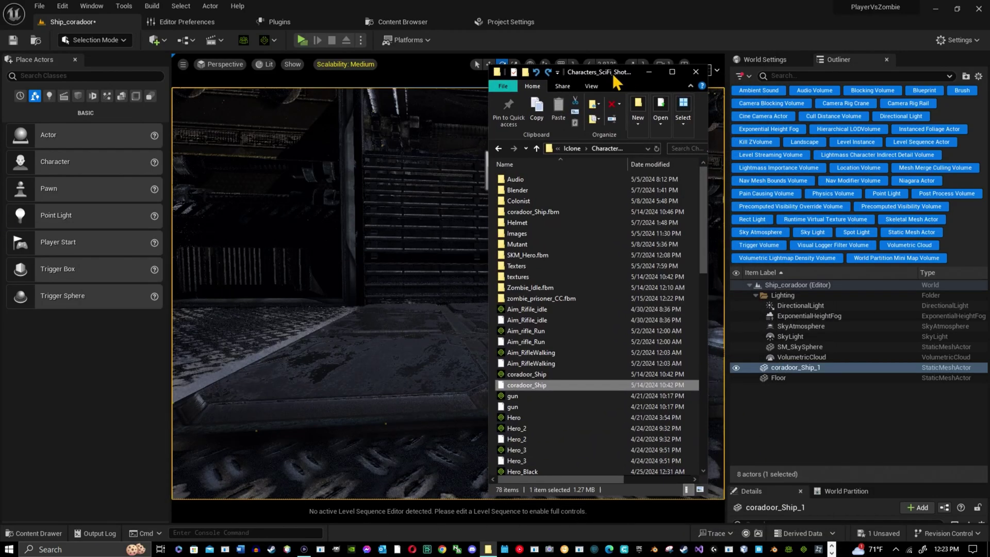
pyautogui.click(556, 377)
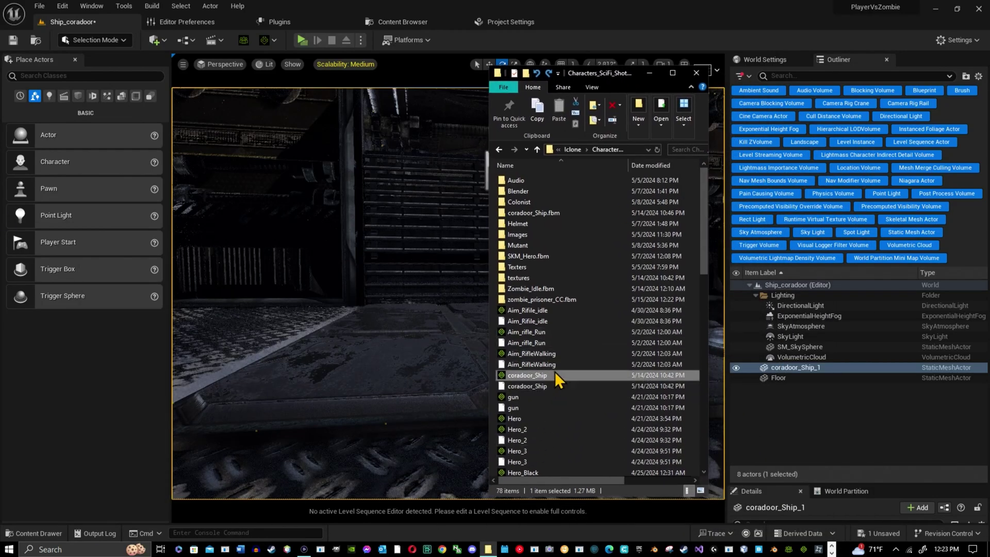
pyautogui.moveTo(621, 76); pyautogui.dragTo(989, 103)
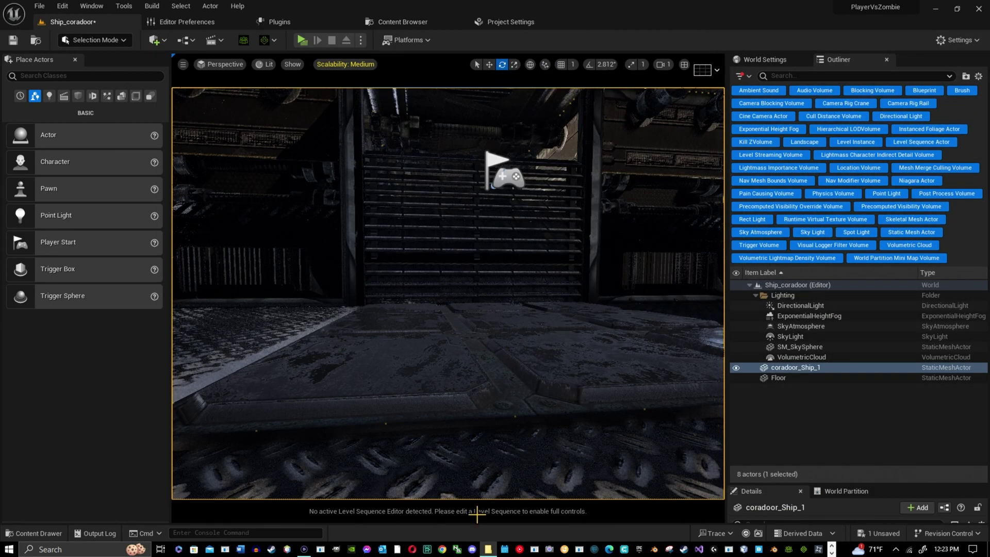
pyautogui.click(51, 536)
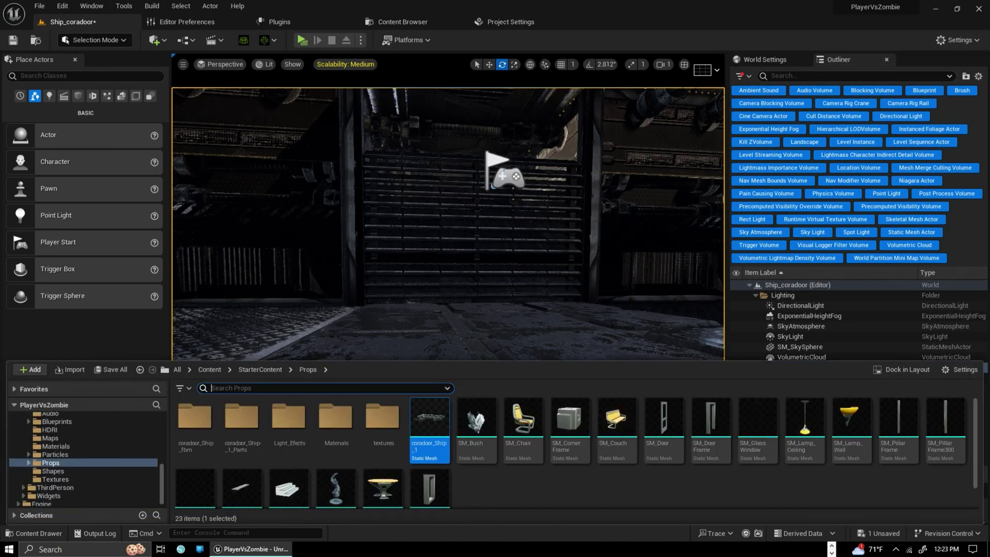
pyautogui.moveTo(989, 123); pyautogui.dragTo(505, 130)
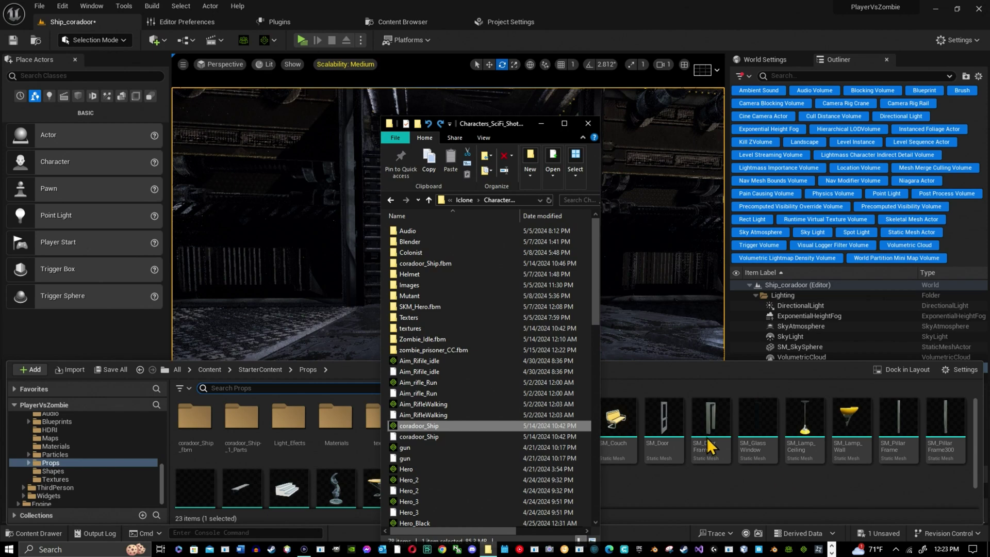
pyautogui.click(539, 124)
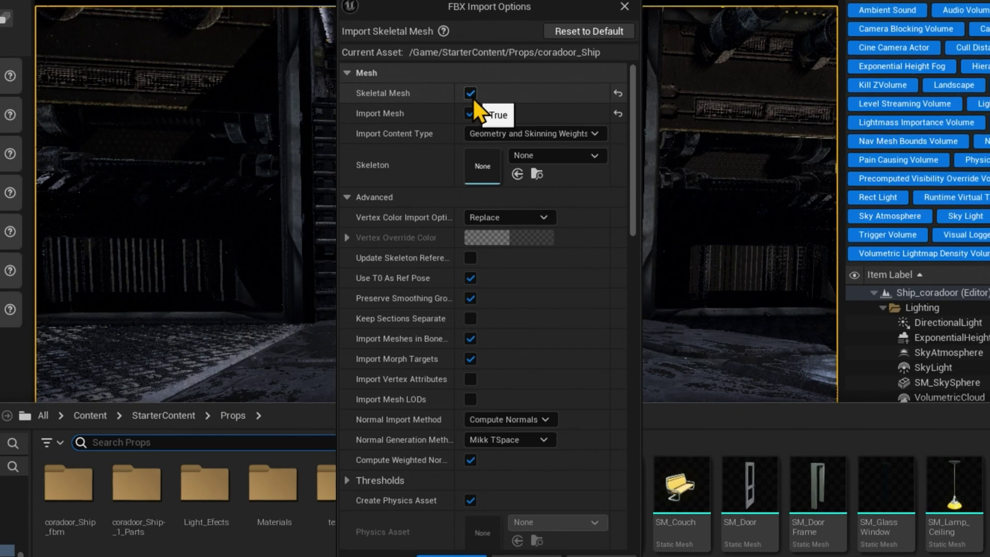
# Configure the import as a static mesh by disabling Skeletal Mesh, with Build Nanite on and Generate Missing Collision off
pyautogui.click(471, 95)
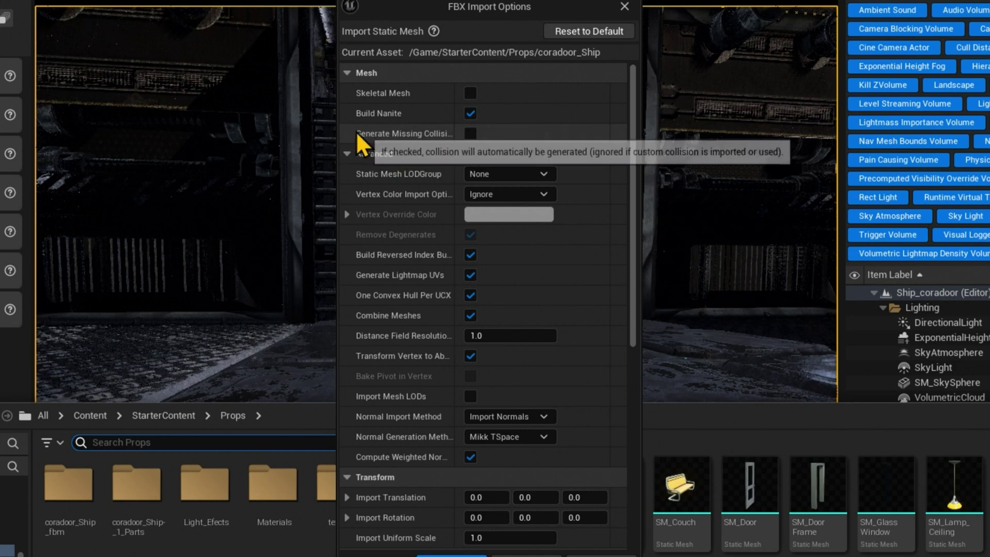
pyautogui.click(469, 135)
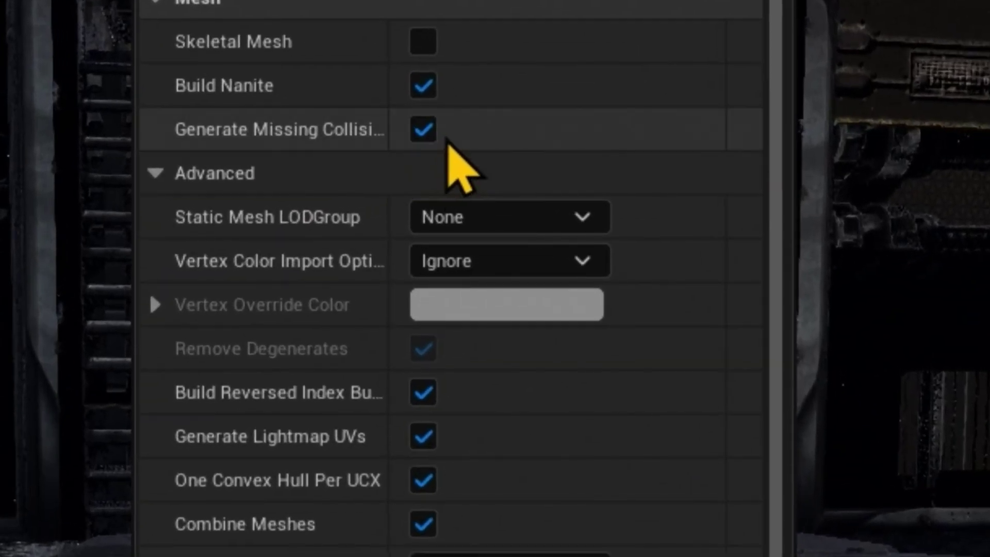
pyautogui.click(433, 138)
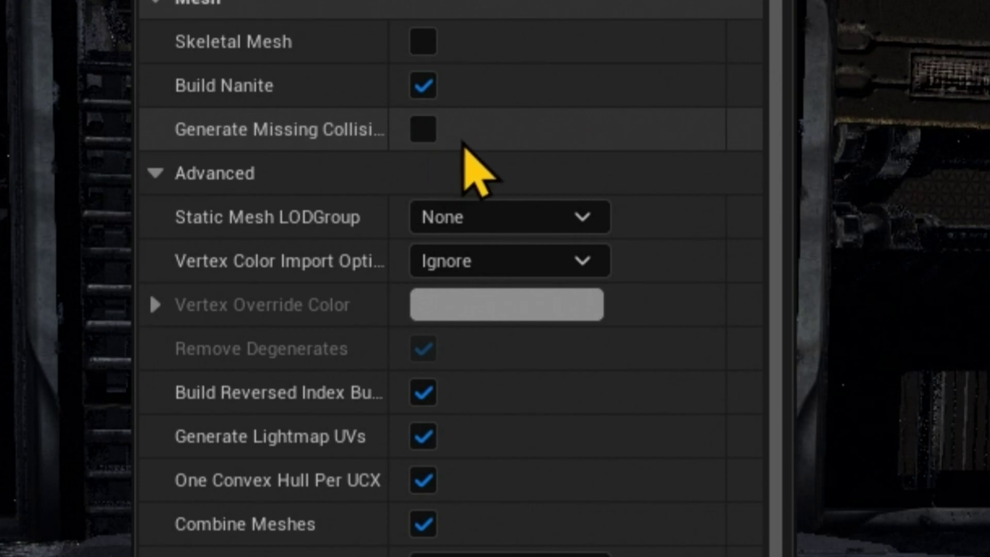
pyautogui.click(422, 83)
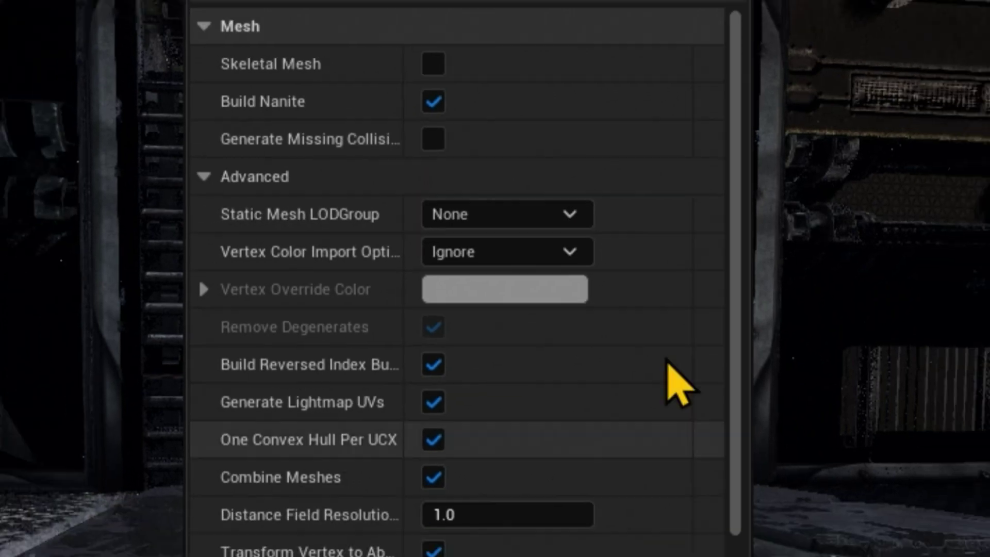
# Review the remaining transform, miscellaneous and material import options, cancel the FBX import and dismiss the message log
pyautogui.scroll(-2, 461, 176)
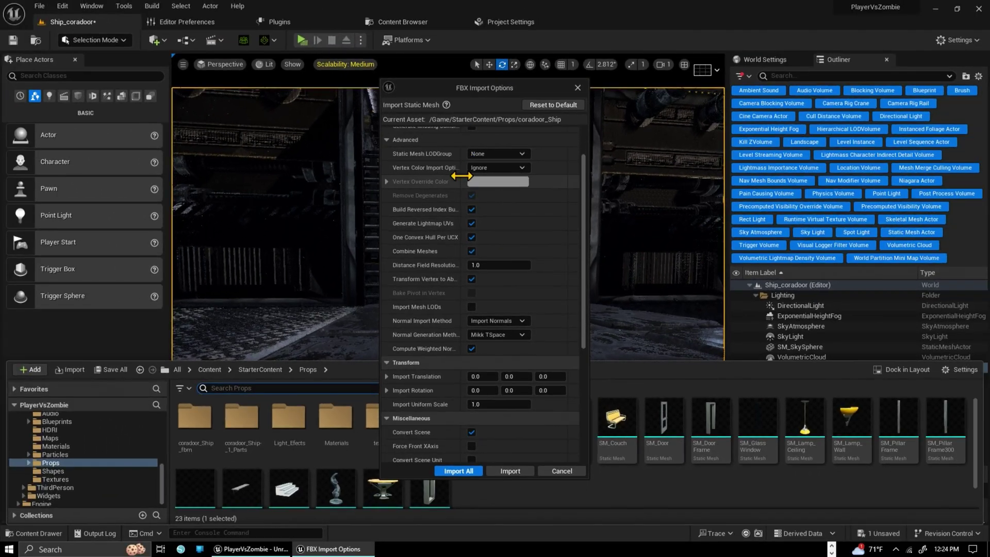
pyautogui.scroll(-3, 462, 178)
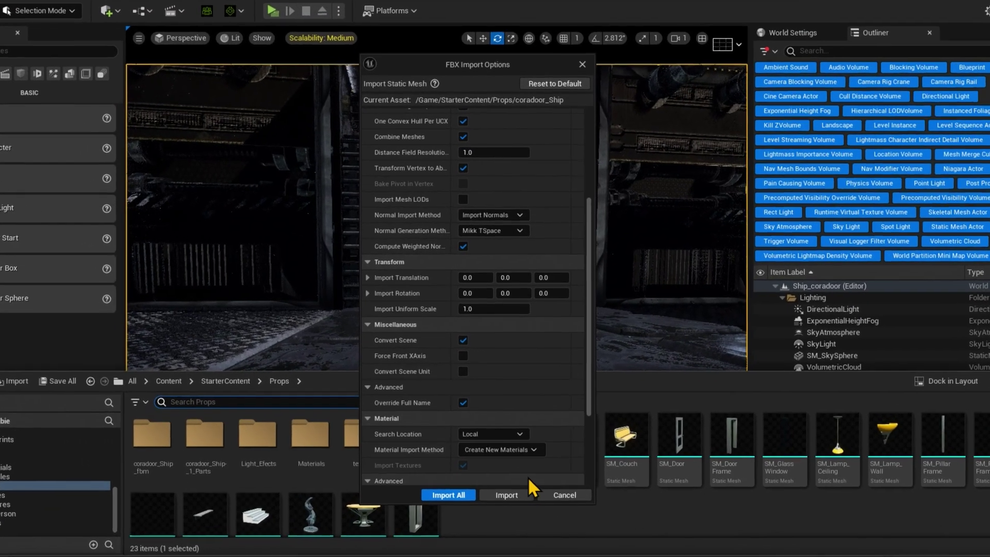
pyautogui.scroll(-3, 528, 479)
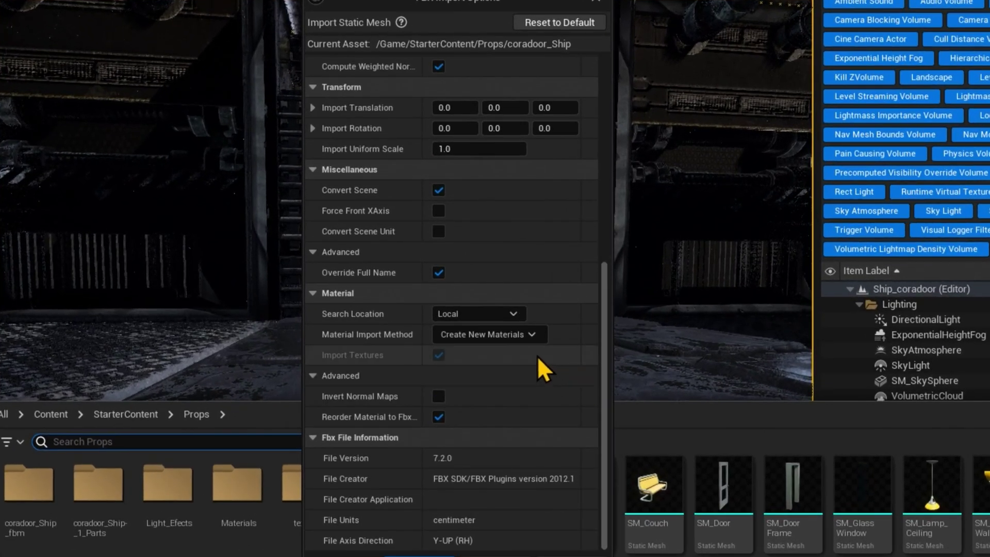
pyautogui.scroll(1, 583, 438)
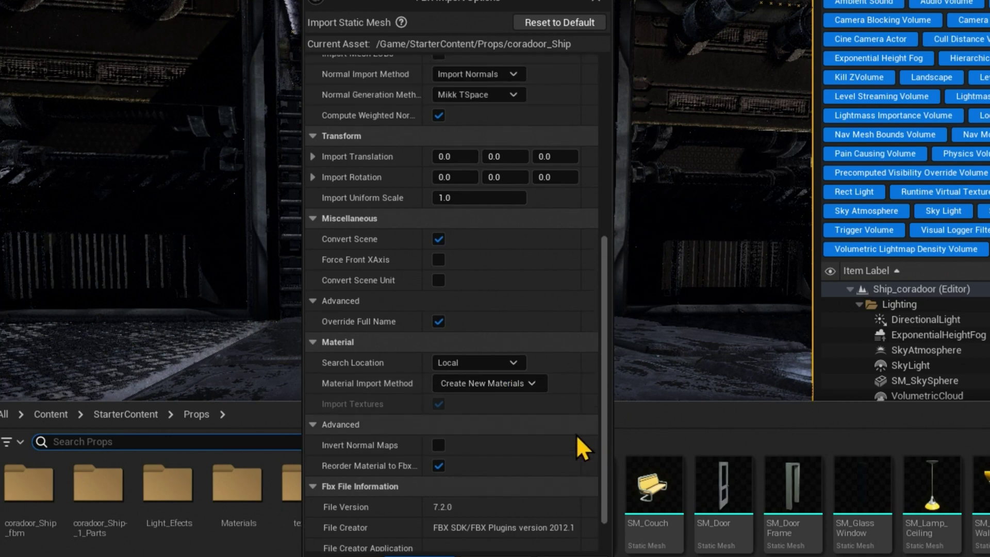
pyautogui.scroll(7, 577, 434)
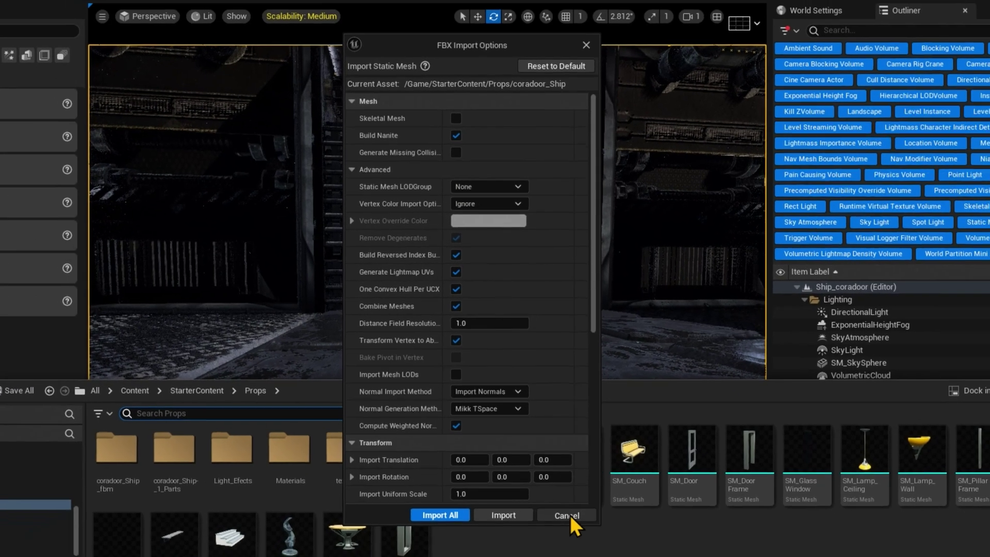
pyautogui.click(569, 515)
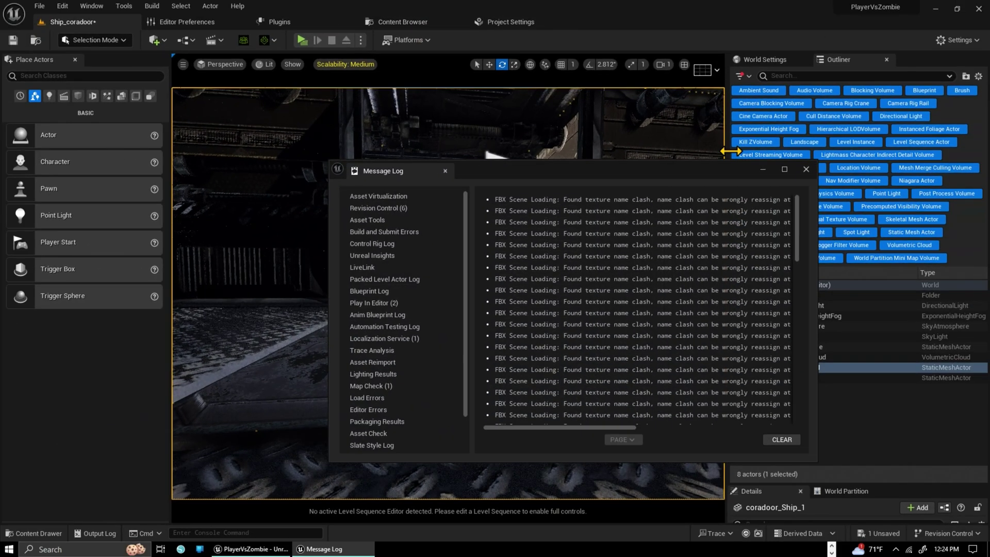
pyautogui.click(806, 170)
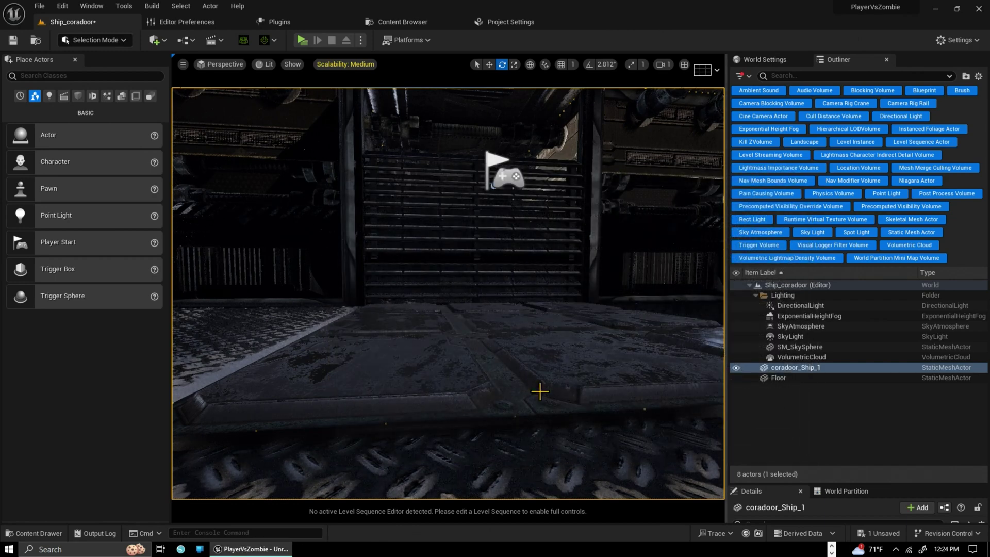
# Open the coradoor_Ship_1 static mesh from the Props folder in its editor and look over its collision editing options
pyautogui.click(48, 539)
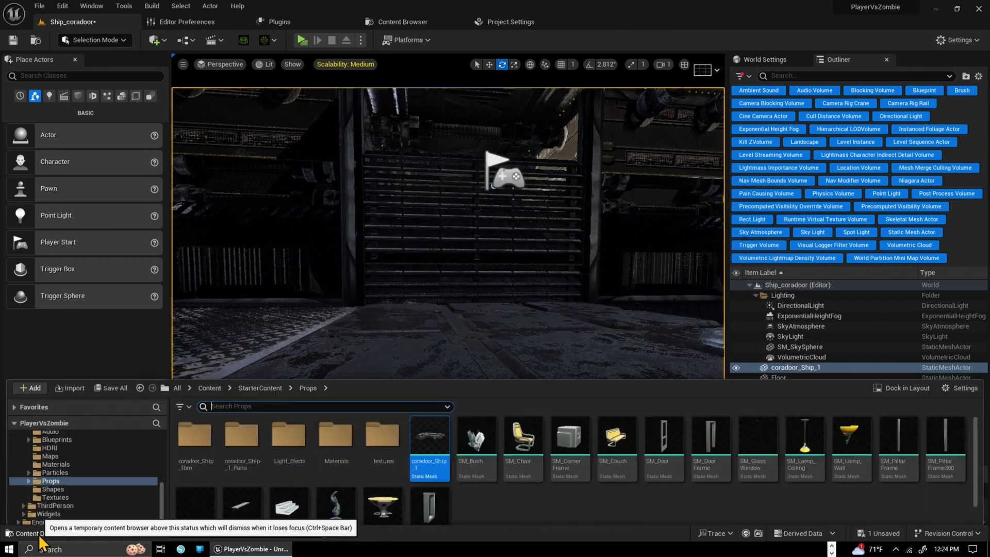
pyautogui.doubleClick(428, 429)
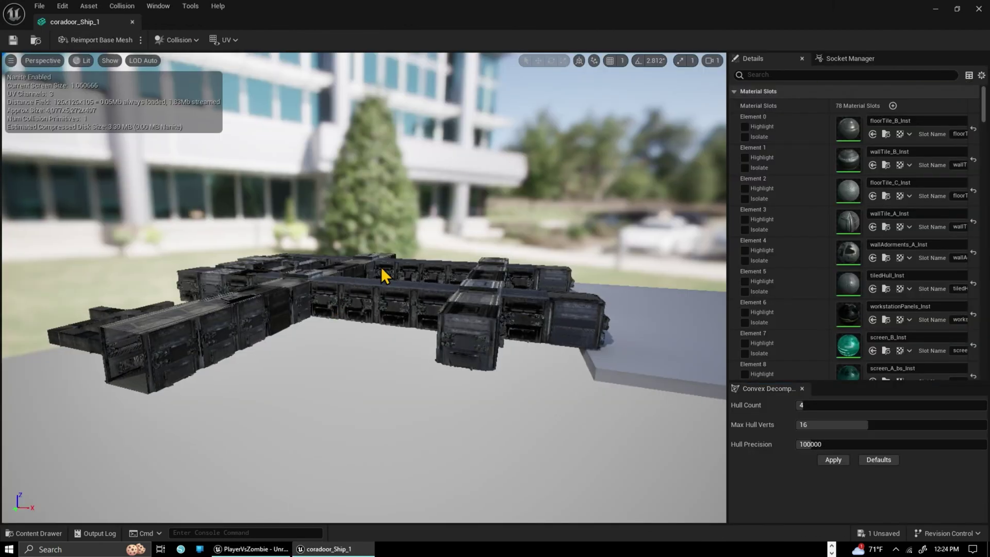
pyautogui.moveTo(381, 267); pyautogui.dragTo(433, 261, button='right')
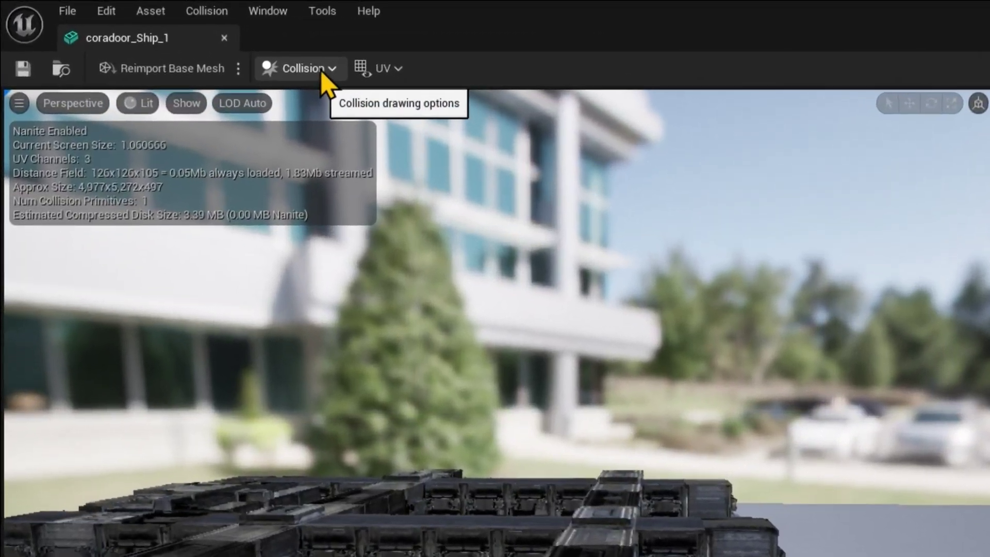
pyautogui.click(321, 73)
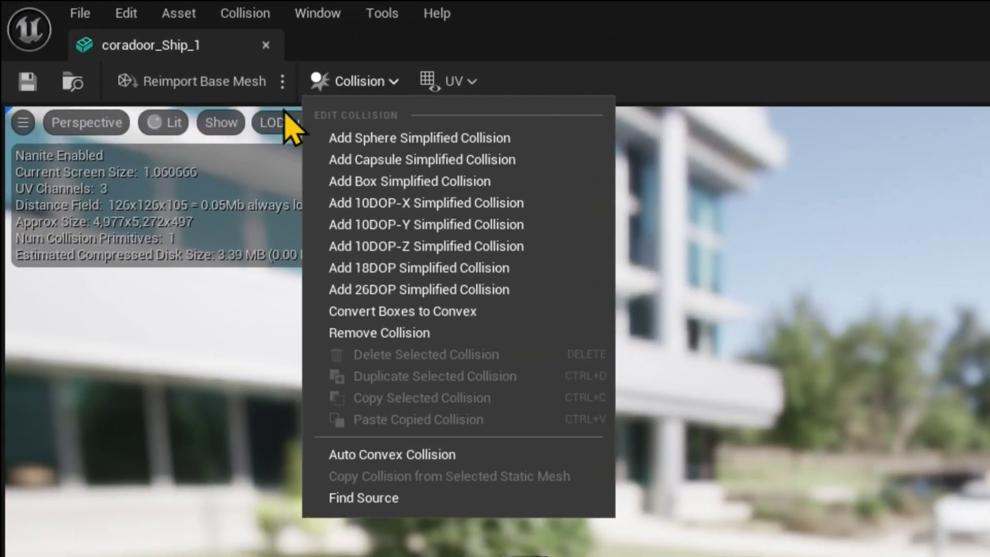
pyautogui.click(228, 113)
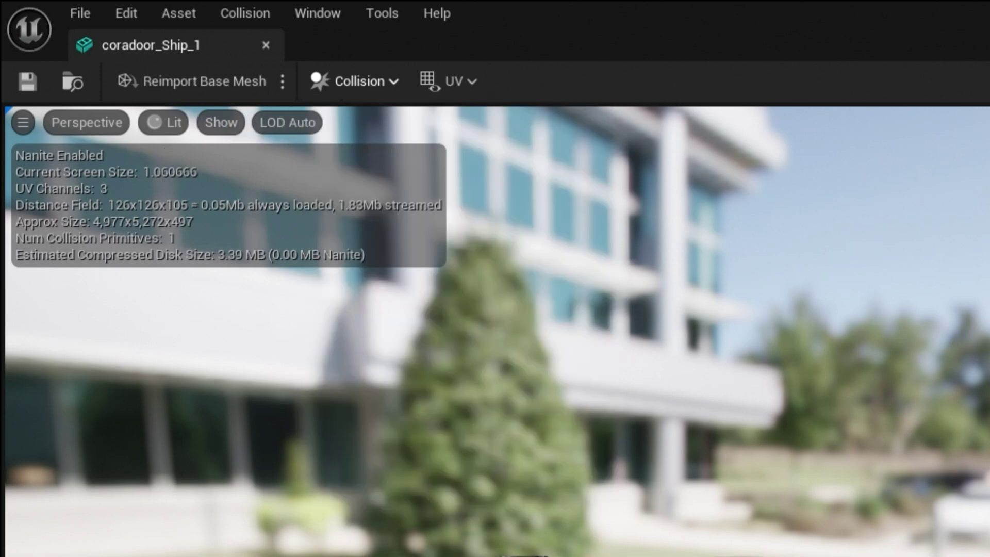
# Display the simple collision of coradoor_Ship_1 in the mesh editor and look over the collision editing options
pyautogui.click(232, 120)
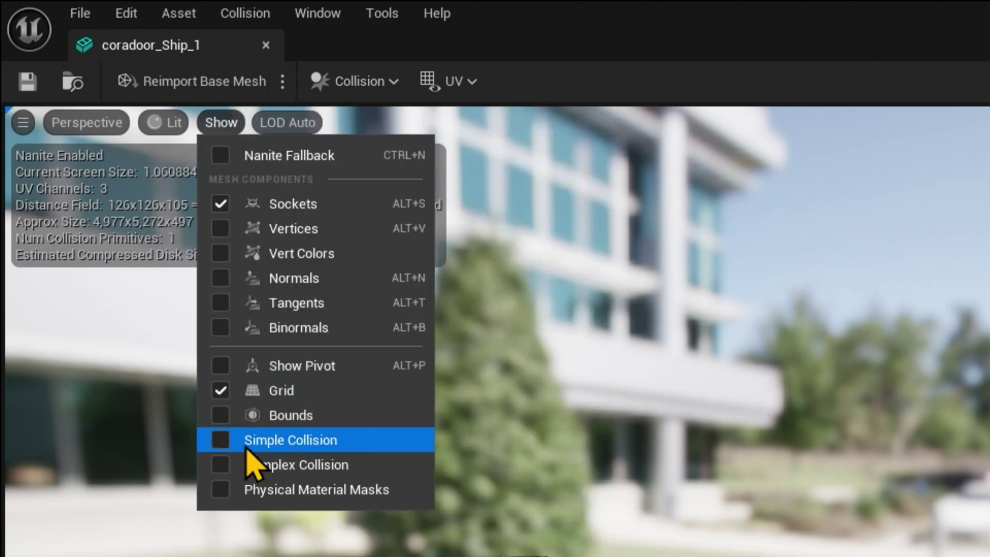
pyautogui.click(228, 445)
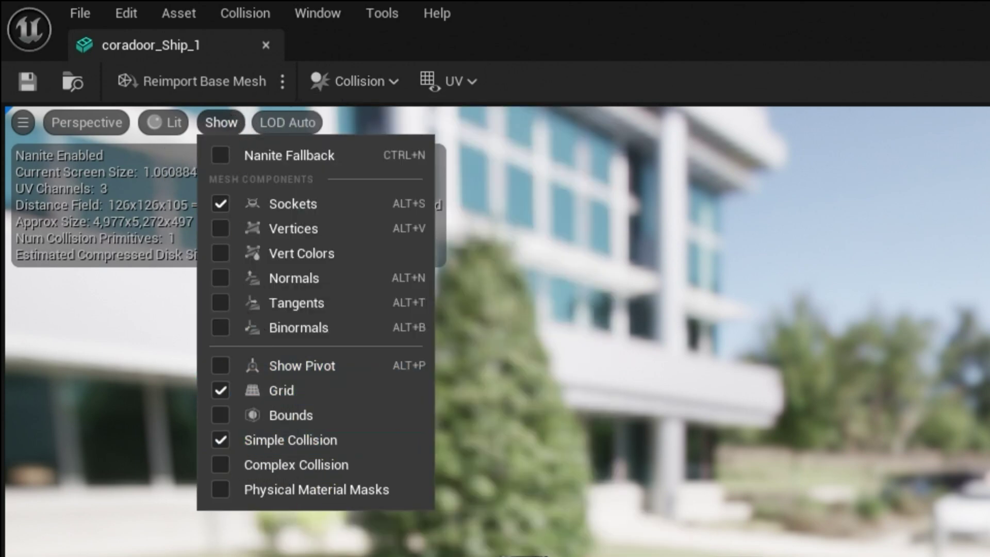
pyautogui.moveTo(593, 361); pyautogui.dragTo(639, 371, button='right')
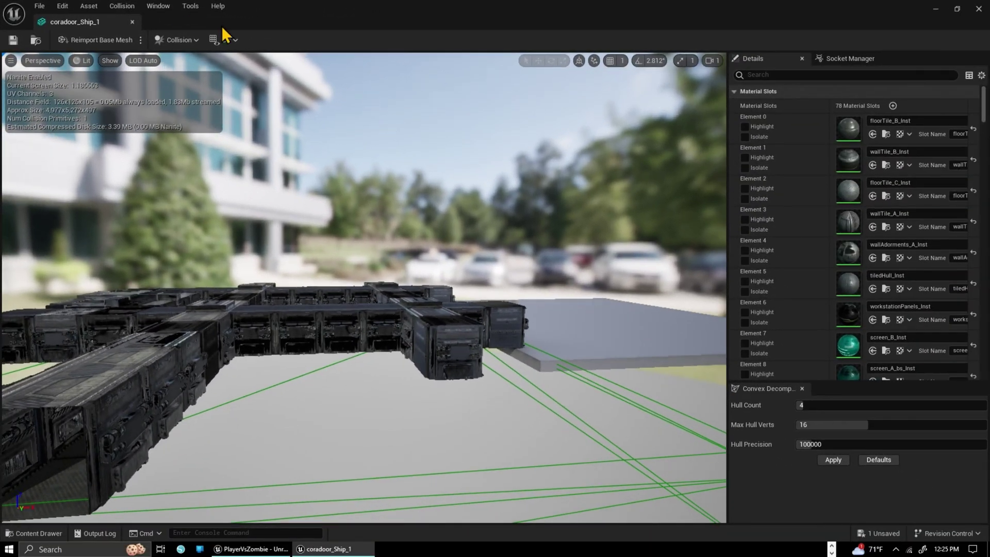
pyautogui.click(188, 42)
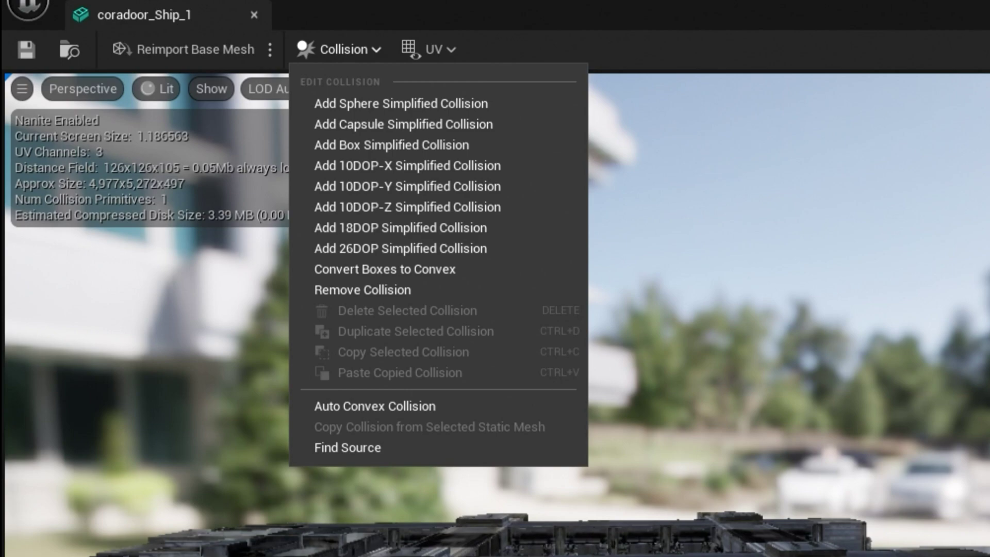
pyautogui.click(980, 533)
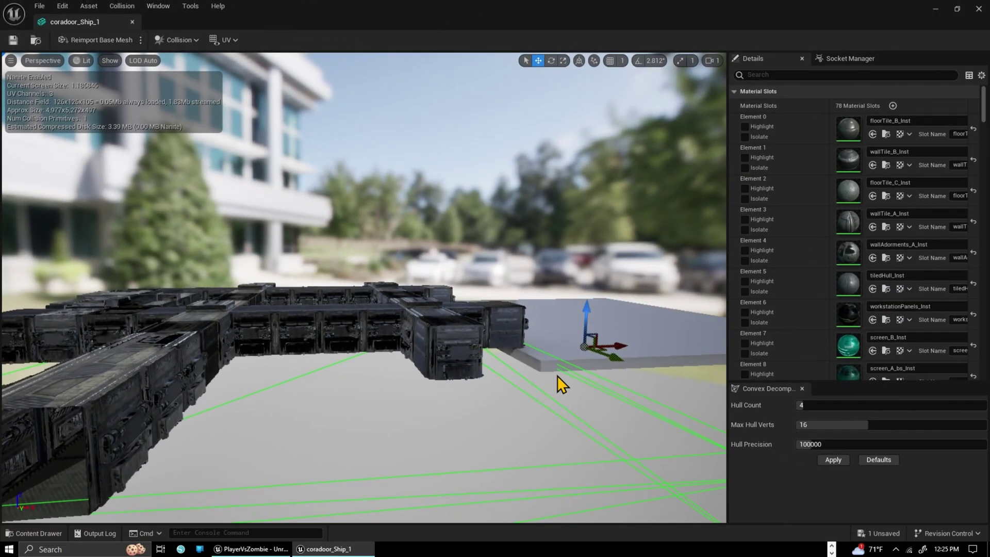
# Try moving the simple collision hull upward over the corridor mesh, undo the move and close the mesh editor
pyautogui.moveTo(587, 305); pyautogui.dragTo(584, 286)
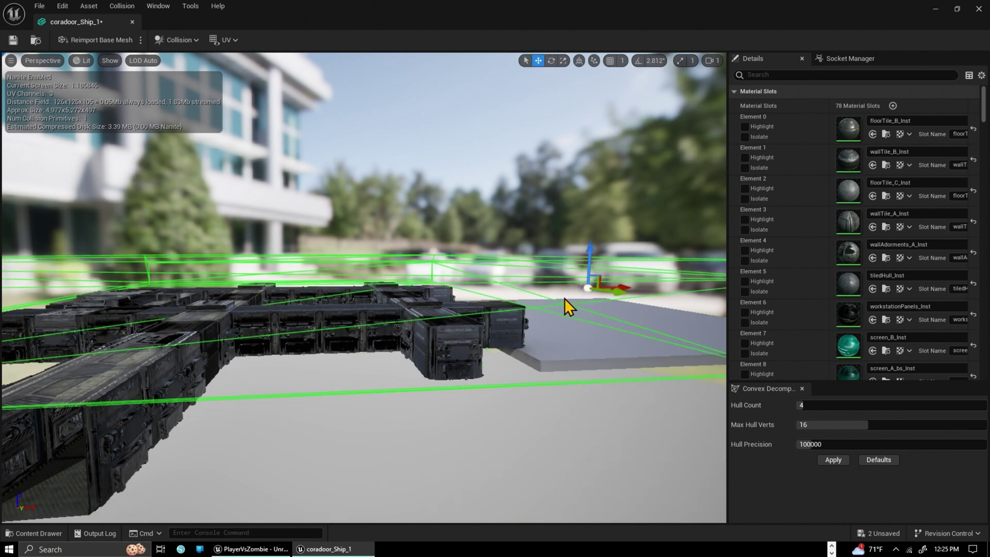
pyautogui.hotkey('ctrl', 'z')
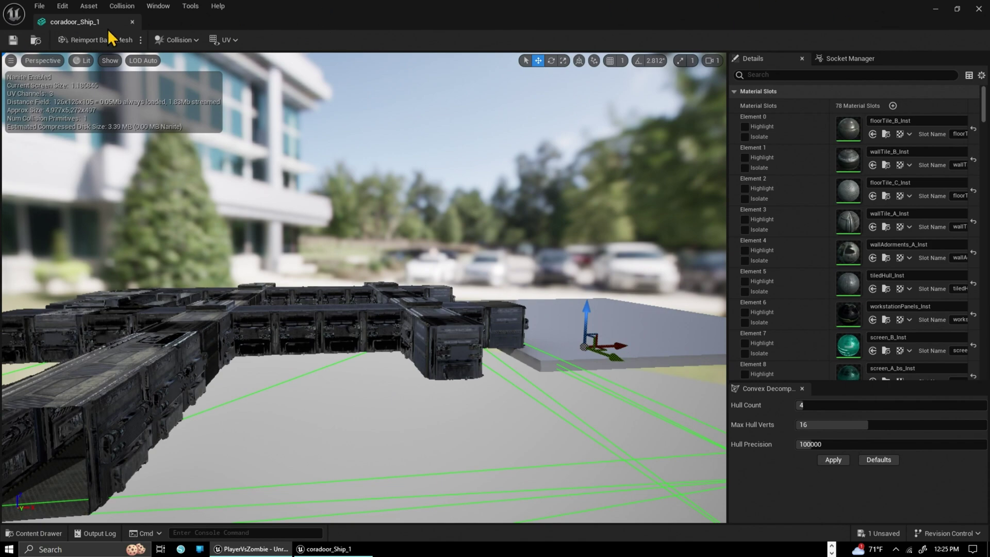
pyautogui.click(979, 9)
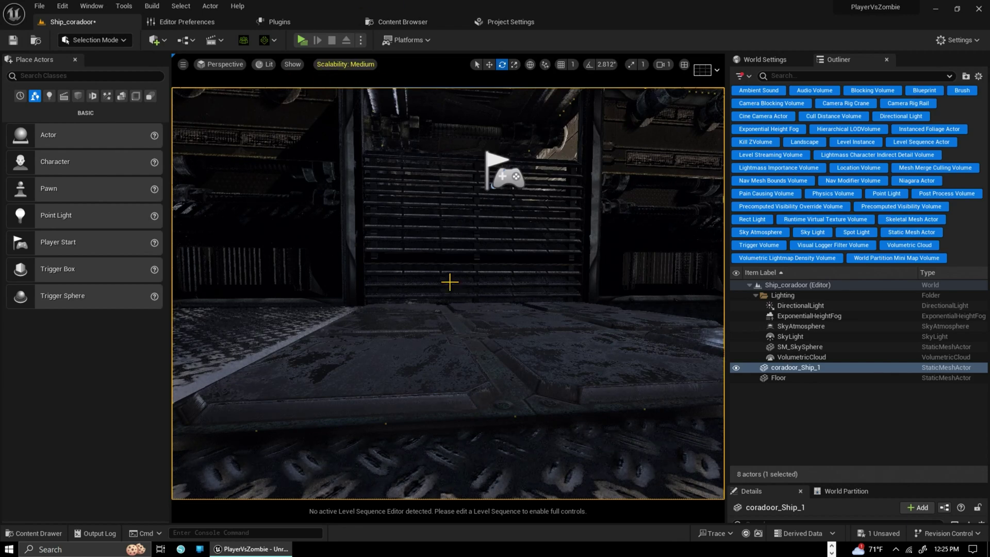
# Check the volume and geometry actors available for placement, and place a Cube shape in the corridor in front of the slatted wall
pyautogui.moveTo(557, 280); pyautogui.dragTo(620, 278, button='right')
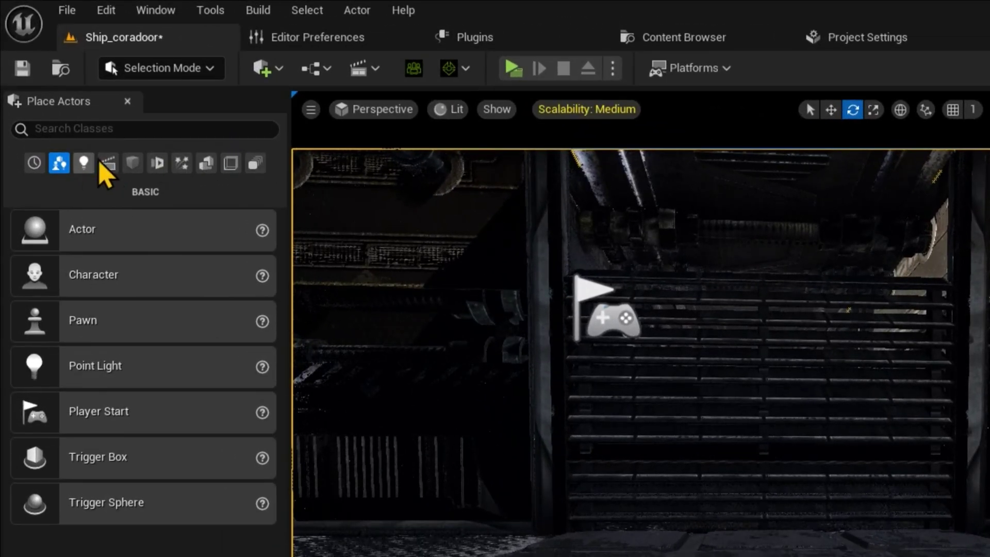
pyautogui.click(232, 166)
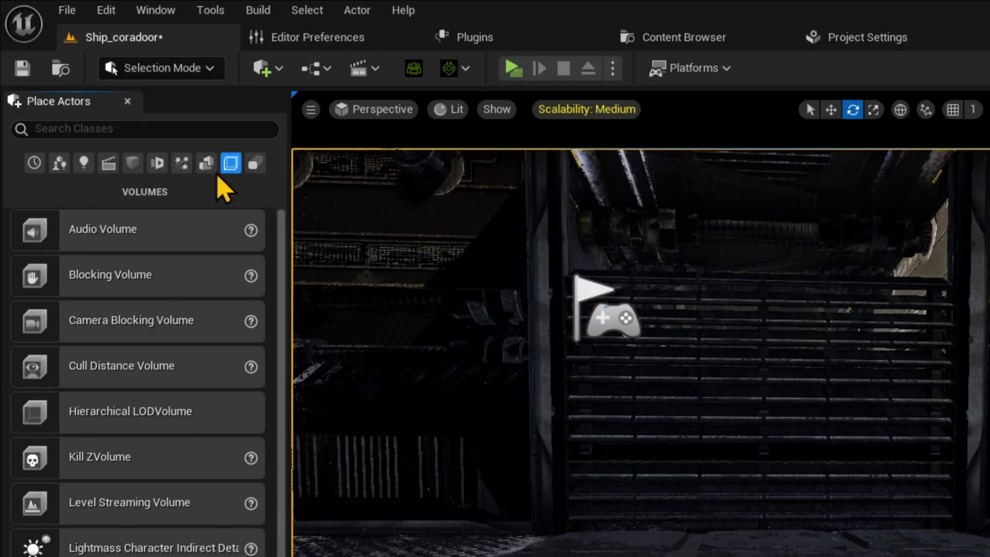
pyautogui.click(208, 170)
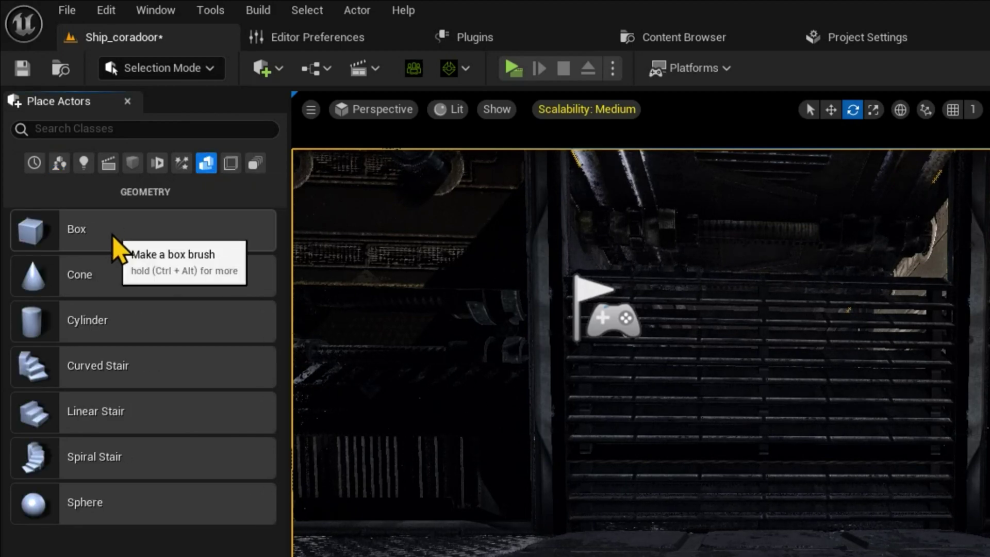
pyautogui.moveTo(115, 238)
pyautogui.mouseDown()
pyautogui.moveTo(681, 291)
pyautogui.moveTo(800, 458)
pyautogui.moveTo(784, 512)
pyautogui.moveTo(459, 389)
pyautogui.moveTo(89, 216)
pyautogui.moveTo(150, 250)
pyautogui.mouseUp()
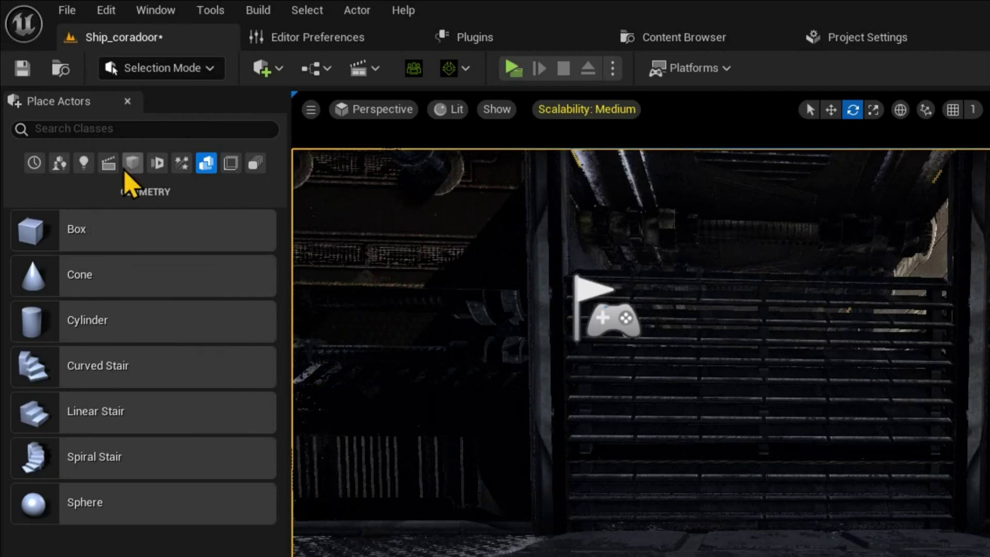
pyautogui.click(137, 169)
pyautogui.moveTo(106, 228); pyautogui.dragTo(765, 491)
pyautogui.moveTo(765, 490); pyautogui.dragTo(722, 491, button='right')
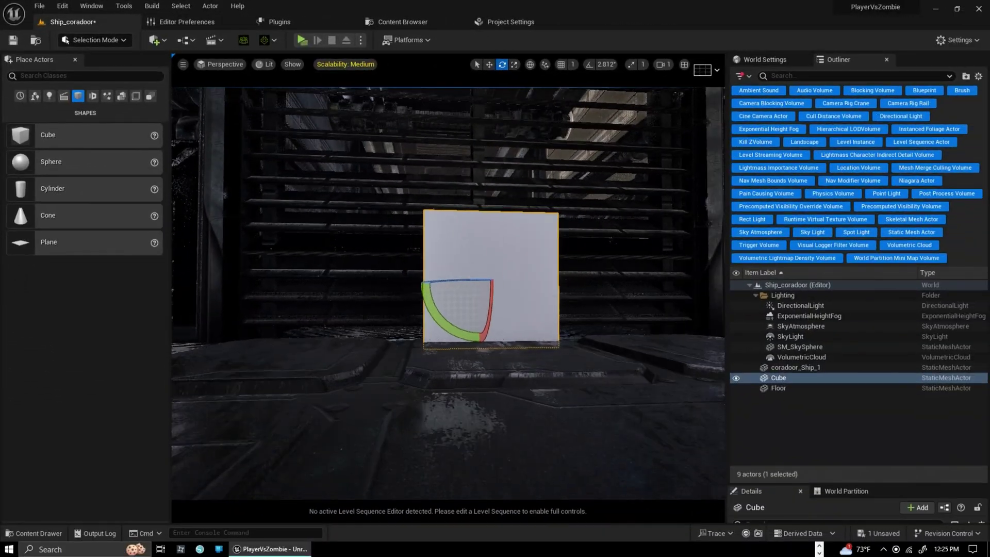
# Raise the cube straight up to the upper part of the slatted wall
pyautogui.moveTo(401, 370); pyautogui.dragTo(401, 268, button='right')
pyautogui.scroll(-3, 405, 273)
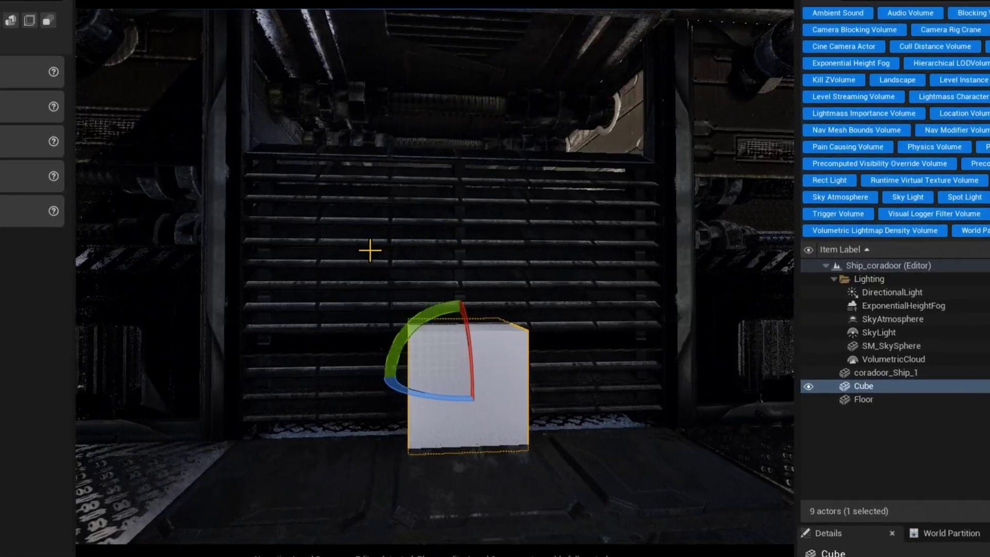
pyautogui.scroll(-3, 369, 250)
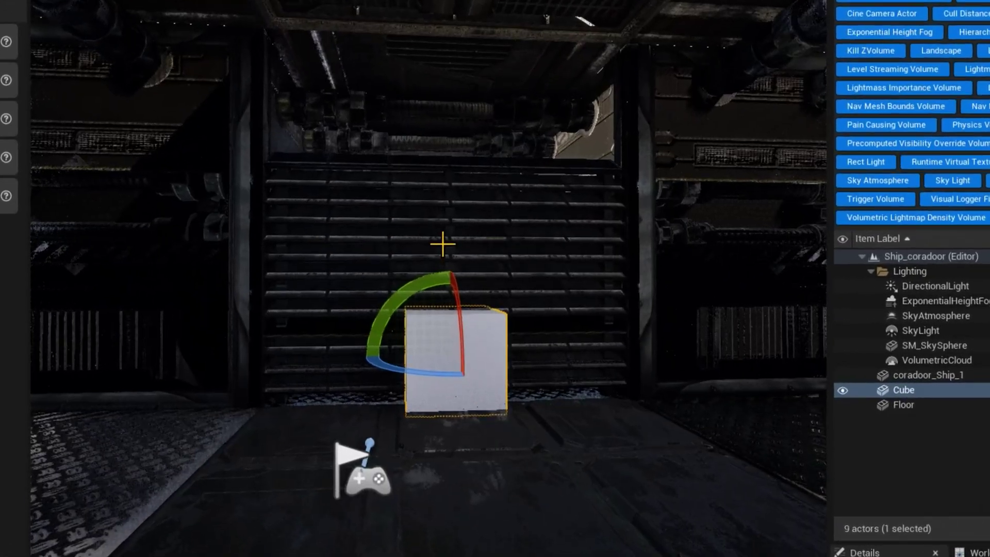
pyautogui.press('w')
pyautogui.moveTo(455, 300); pyautogui.dragTo(448, 151)
# Scale the cube to about 3.68 in X and 3.54 in Z so it covers the slatted wall between its side frames
pyautogui.press('r')
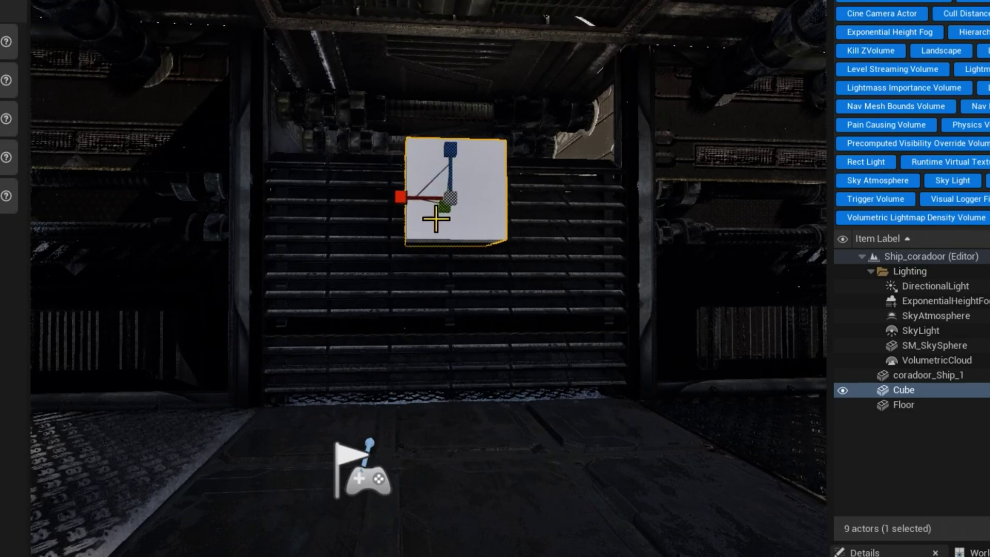
pyautogui.moveTo(401, 199); pyautogui.dragTo(325, 201)
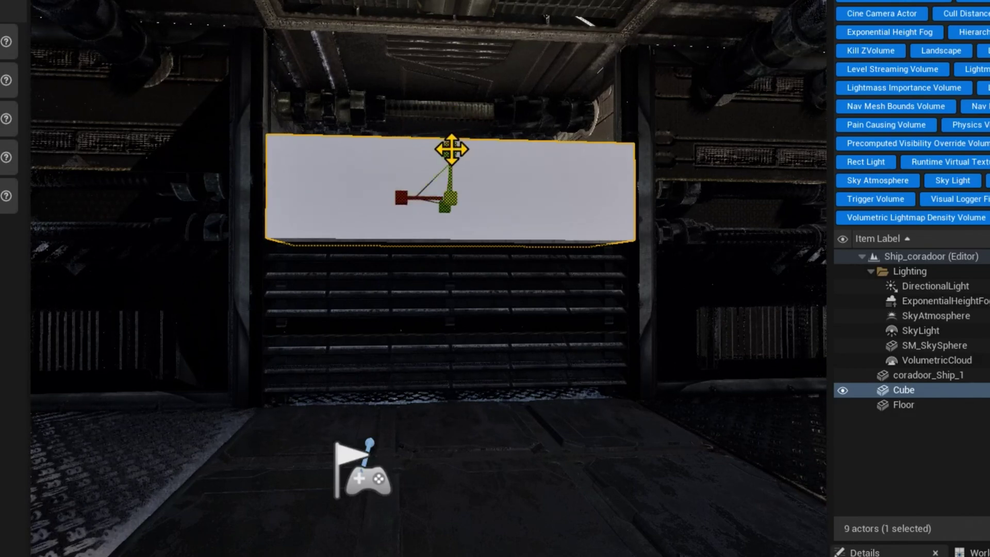
pyautogui.moveTo(451, 149); pyautogui.dragTo(442, 177)
pyautogui.press('w')
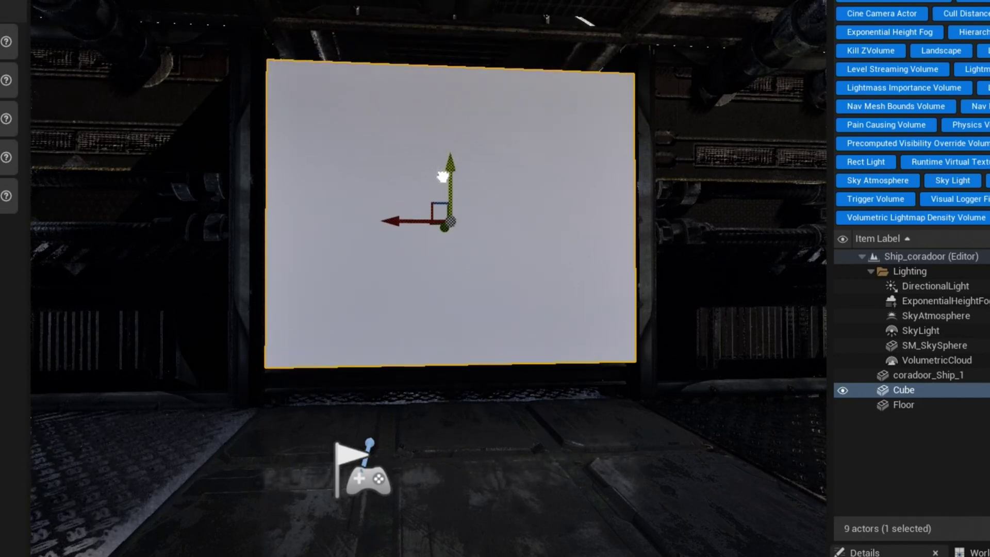
pyautogui.press('e')
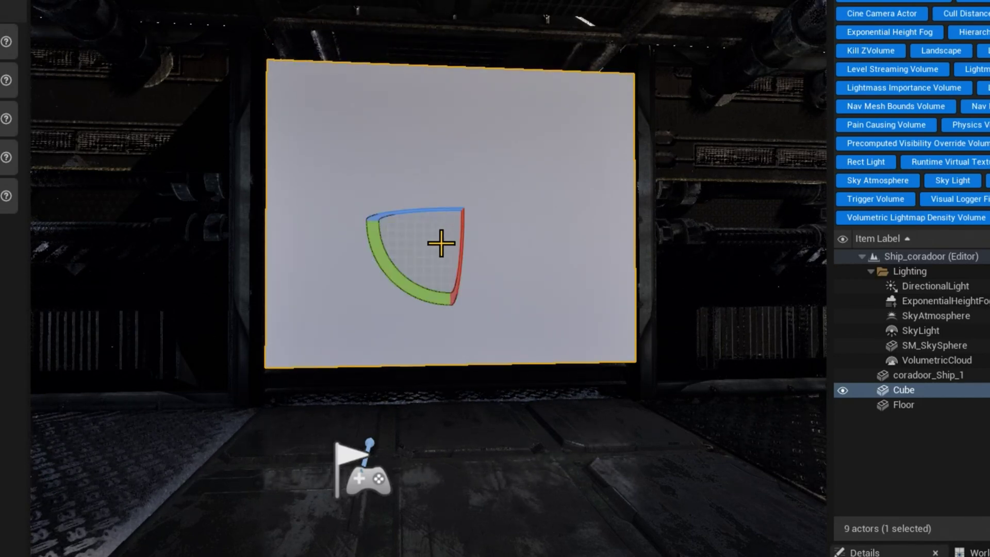
pyautogui.press('r')
pyautogui.moveTo(447, 194)
pyautogui.mouseDown()
pyautogui.moveTo(447, 161)
pyautogui.moveTo(450, 179)
pyautogui.mouseUp()
# Lower the enlarged cube slightly so its bottom edge meets the corridor floor
pyautogui.moveTo(475, 191); pyautogui.dragTo(444, 184, button='right')
pyautogui.press('w')
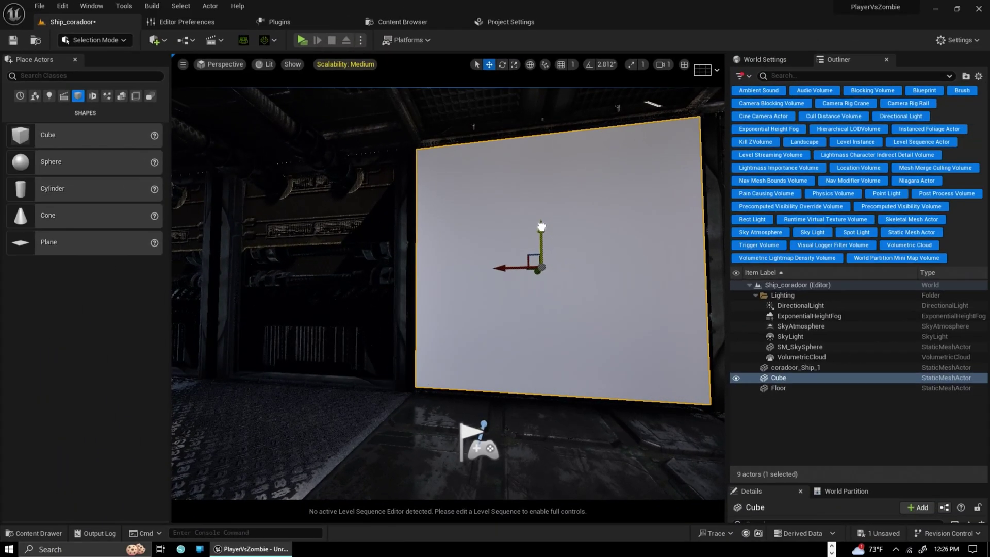
pyautogui.moveTo(546, 215); pyautogui.dragTo(536, 238)
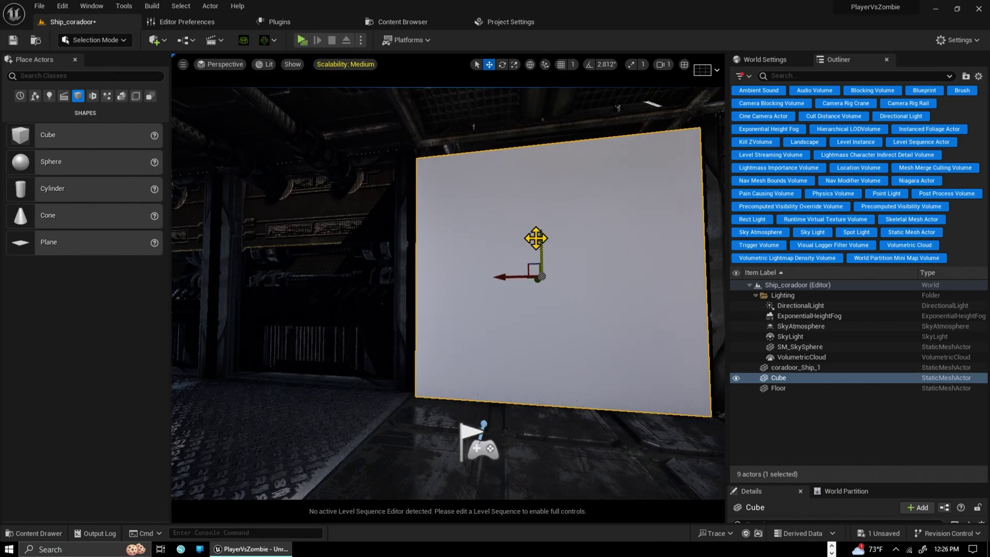
pyautogui.moveTo(528, 323); pyautogui.dragTo(628, 308, button='right')
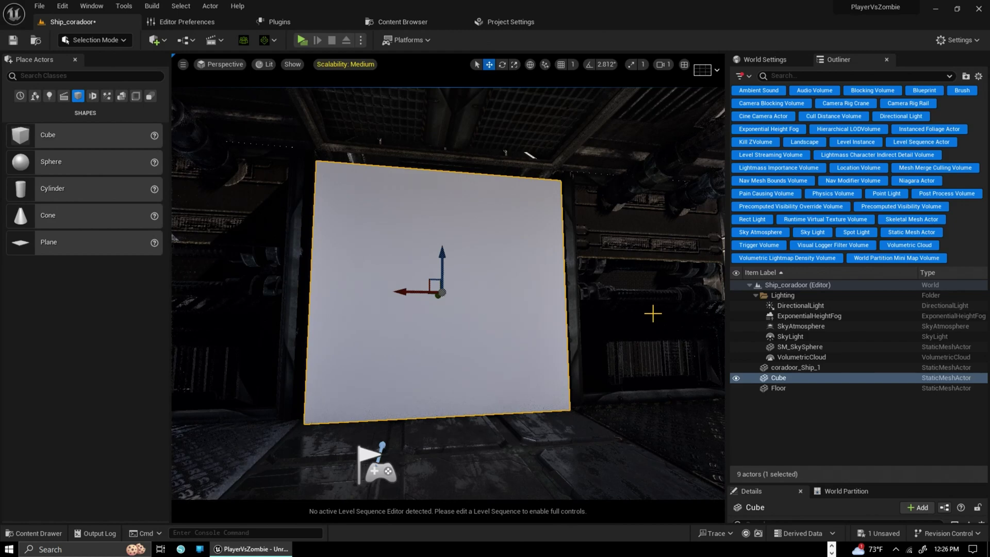
# Select coradoor_Ship_1 first, add the cube to the selection, and switch the editor to Modeling mode
pyautogui.click(653, 314)
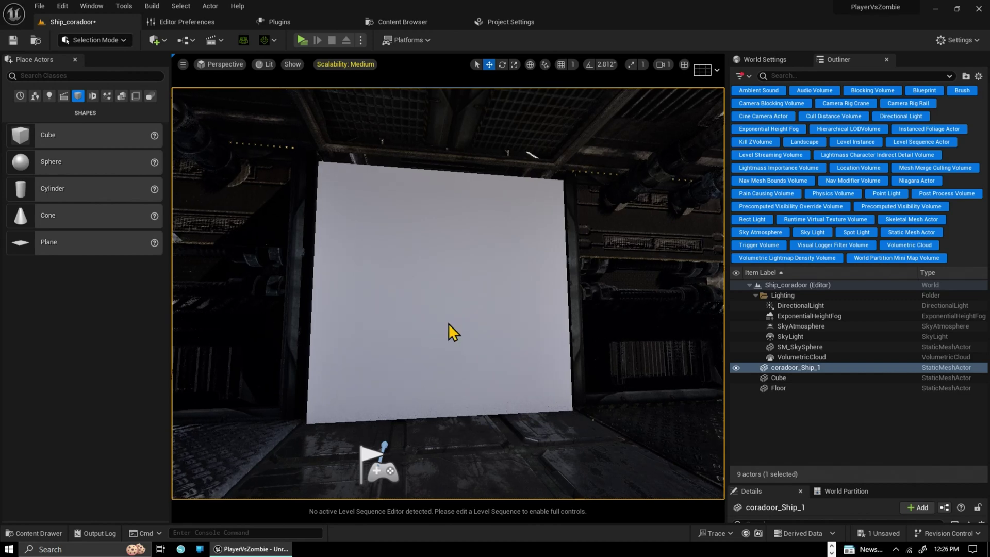
pyautogui.keyDown('ctrl'); pyautogui.click(445, 324); pyautogui.keyUp('ctrl')
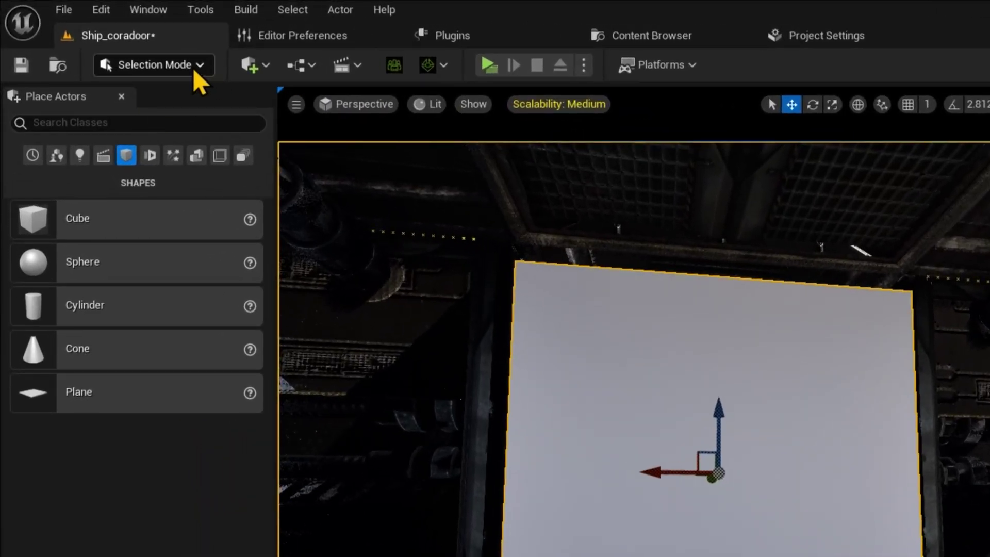
pyautogui.click(199, 70)
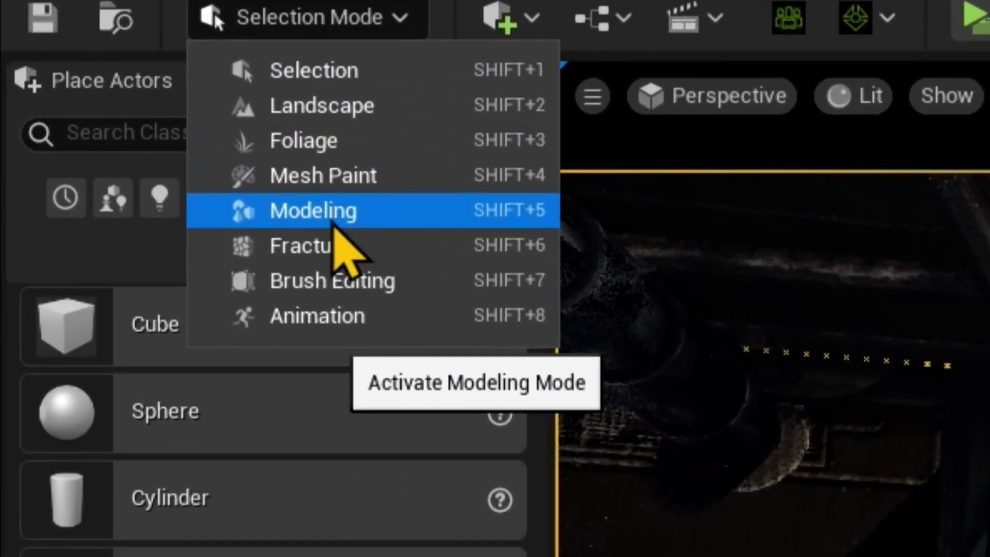
pyautogui.click(336, 218)
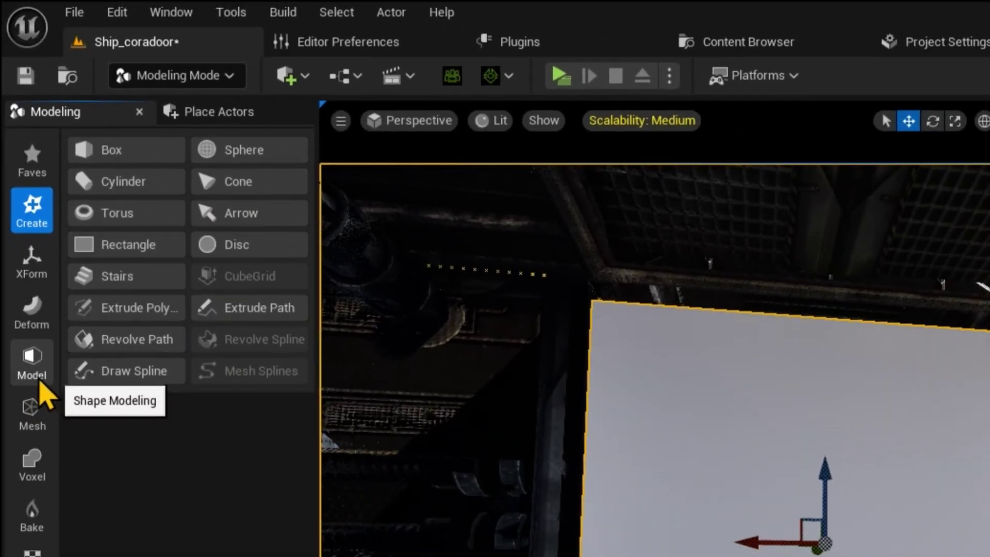
# Subtract the cube from the corridor mesh with a Boolean difference, widening the cube to an X scale of about 4.01 and centring it on the doorway
pyautogui.click(31, 365)
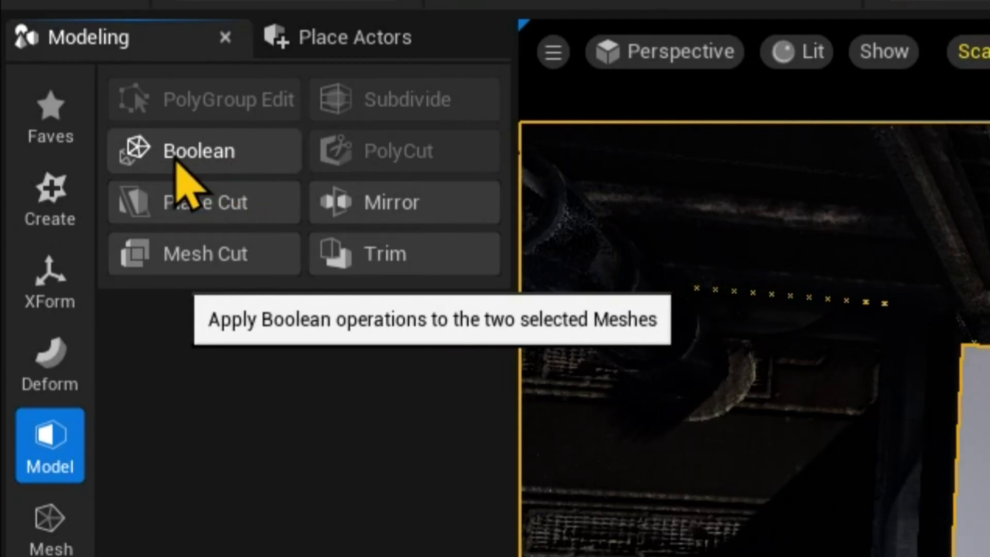
pyautogui.click(222, 161)
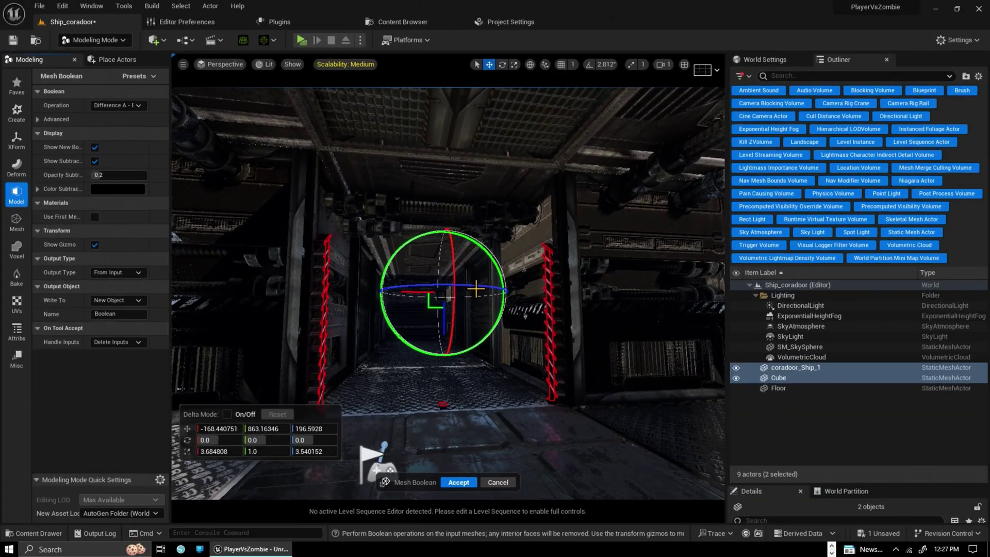
pyautogui.moveTo(476, 289); pyautogui.dragTo(415, 295)
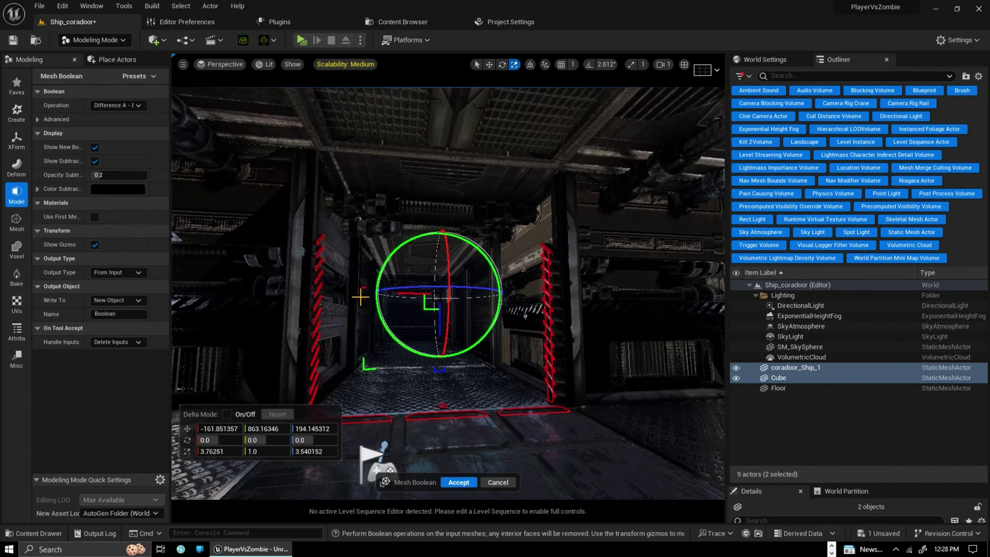
pyautogui.moveTo(358, 297); pyautogui.dragTo(392, 293)
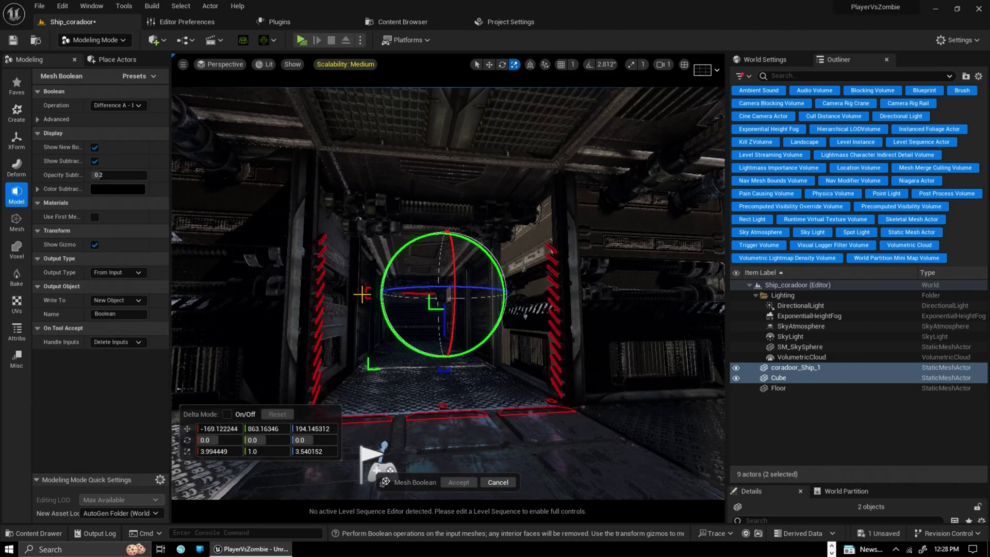
pyautogui.moveTo(365, 296); pyautogui.dragTo(405, 294)
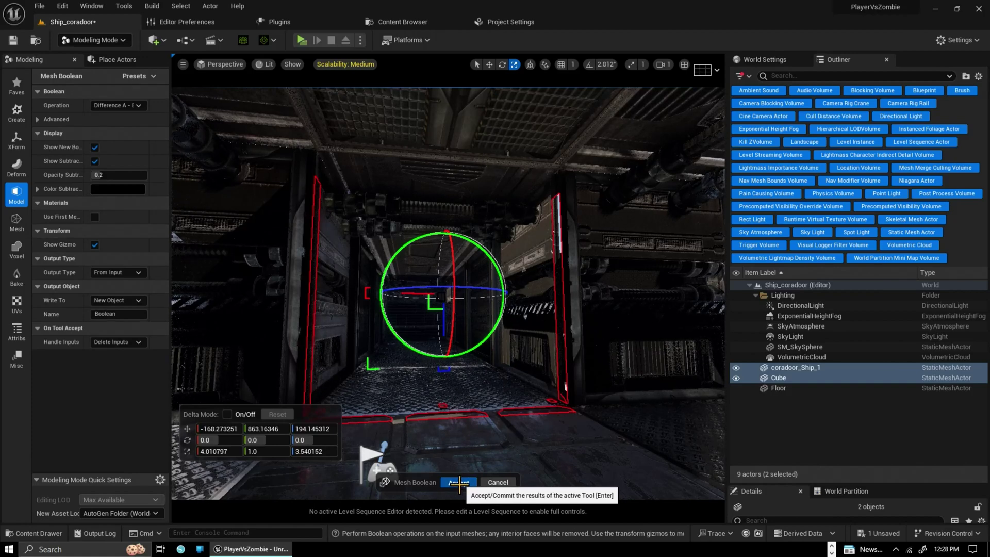
pyautogui.click(460, 482)
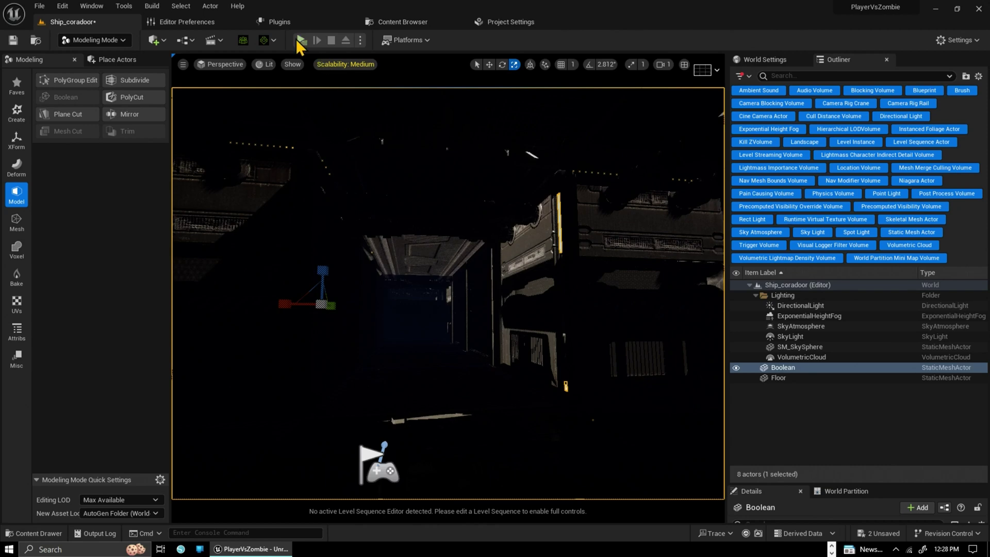
# Play the level in the preview window, fire two test shots and walk the character through the corridor to test collision
pyautogui.click(301, 40)
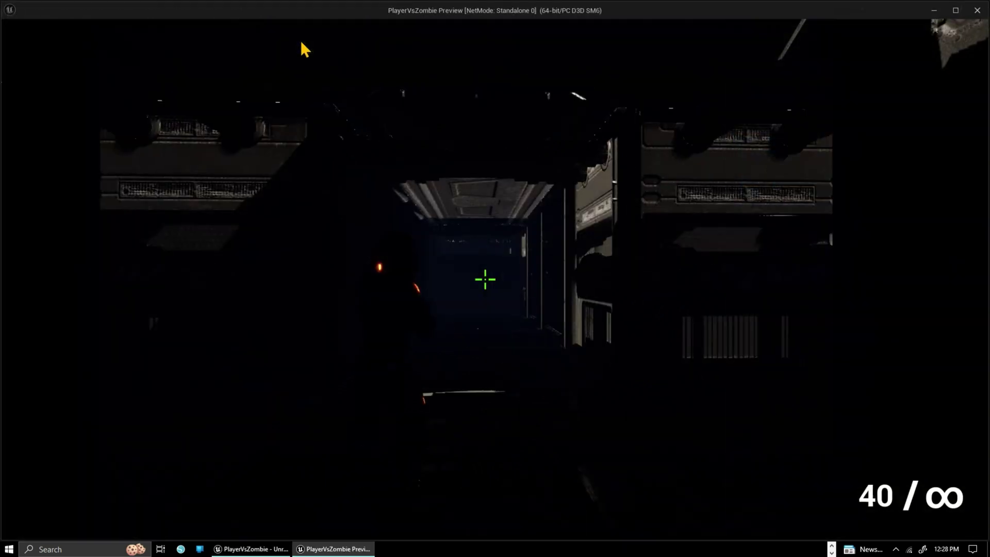
pyautogui.click(469, 326)
pyautogui.click(469, 327)
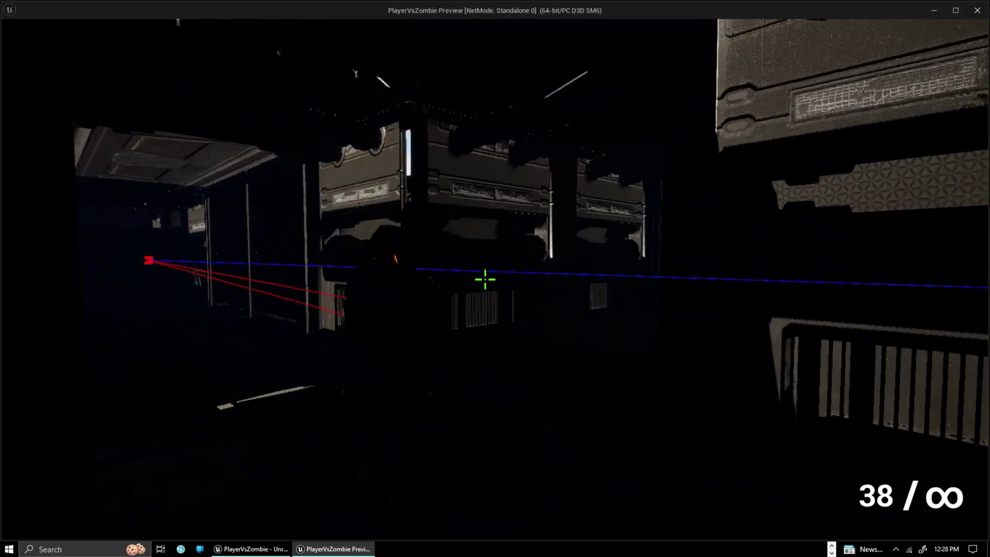
pyautogui.press('w')
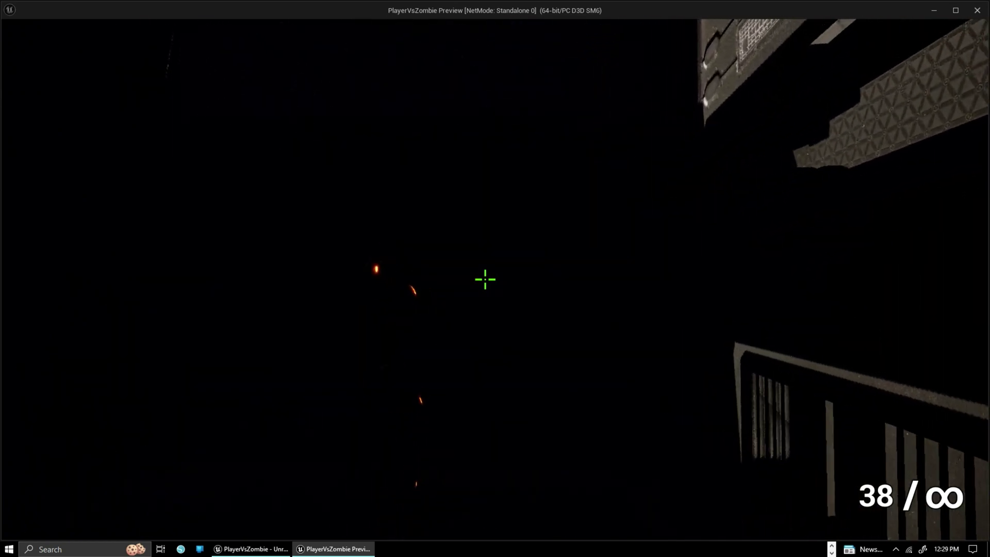
# End the play test, return the editor to Selection mode and place a second Directional Light inside the dark corridor
pyautogui.press('Escape')
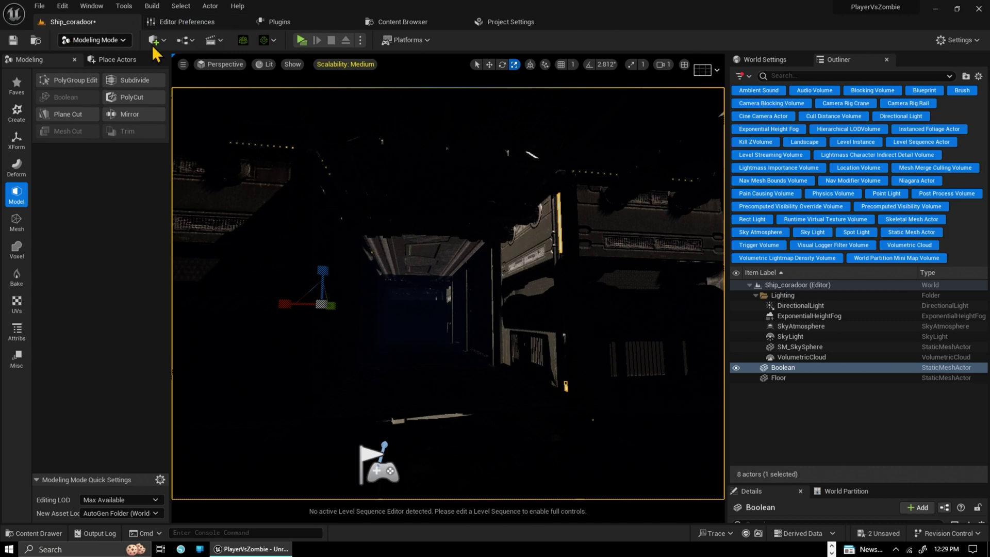
pyautogui.click(122, 41)
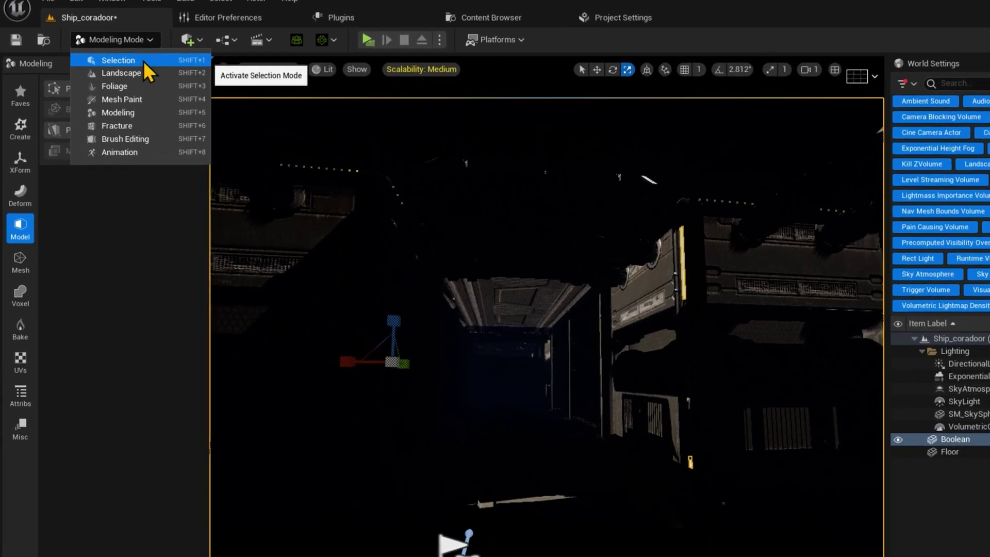
pyautogui.click(143, 61)
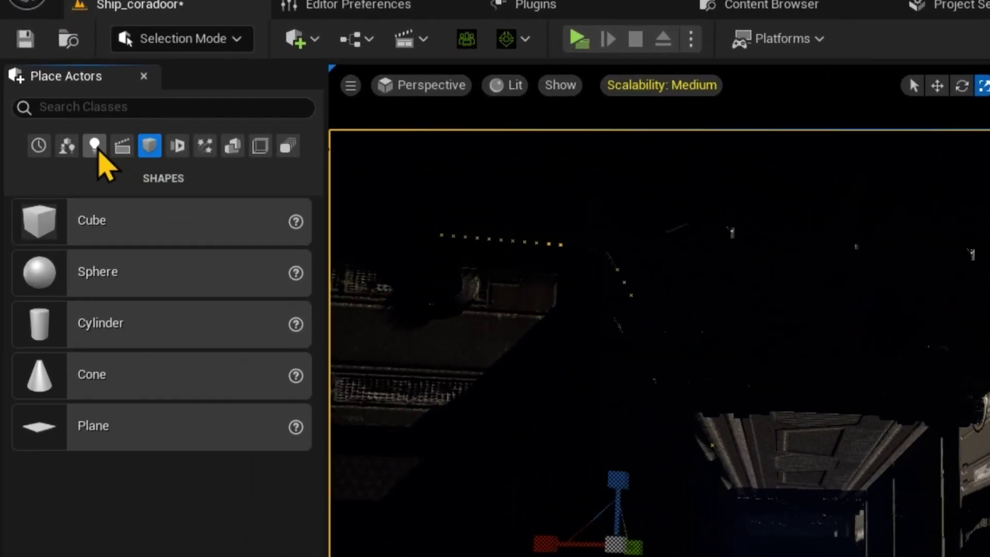
pyautogui.click(97, 151)
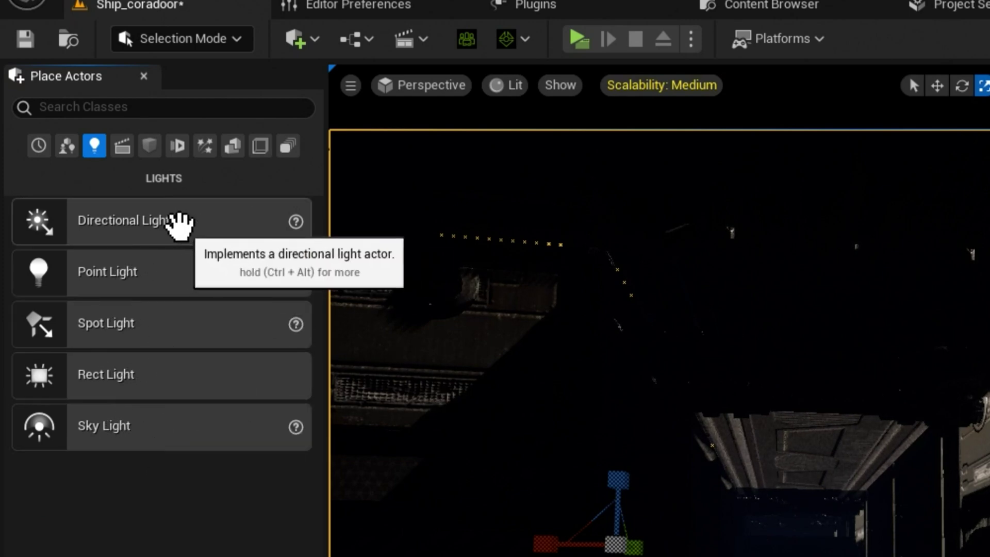
pyautogui.moveTo(737, 340); pyautogui.dragTo(601, 404)
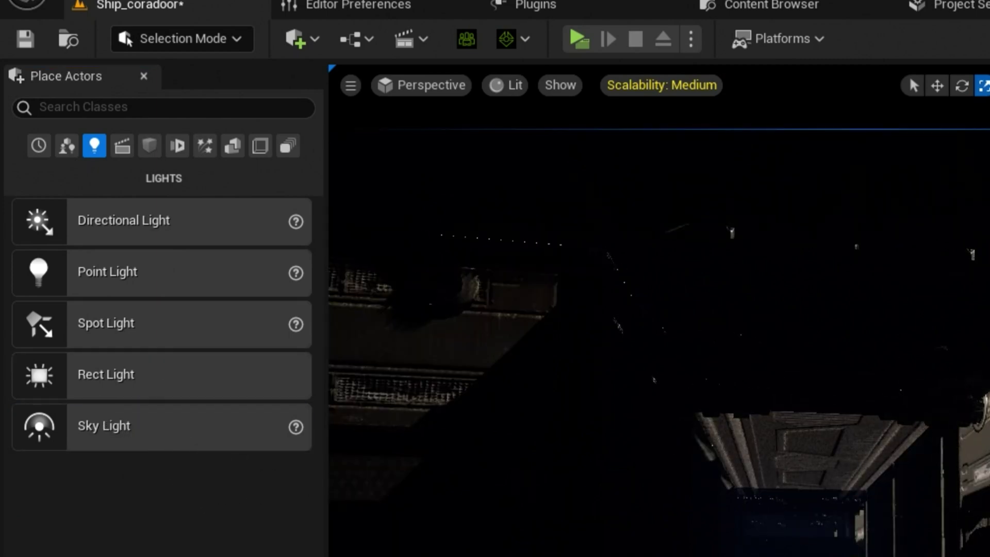
pyautogui.moveTo(81, 165); pyautogui.dragTo(514, 416)
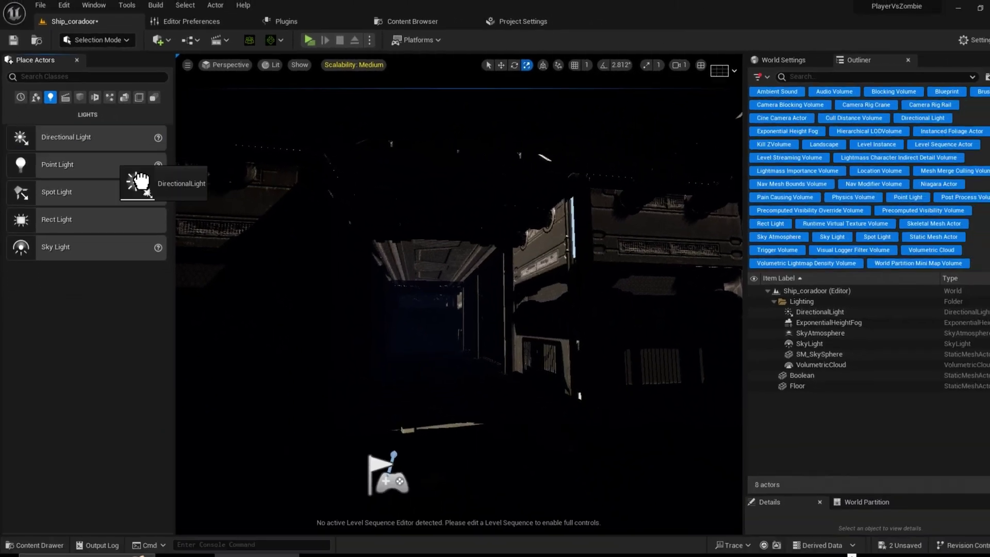
pyautogui.moveTo(431, 348); pyautogui.dragTo(431, 350)
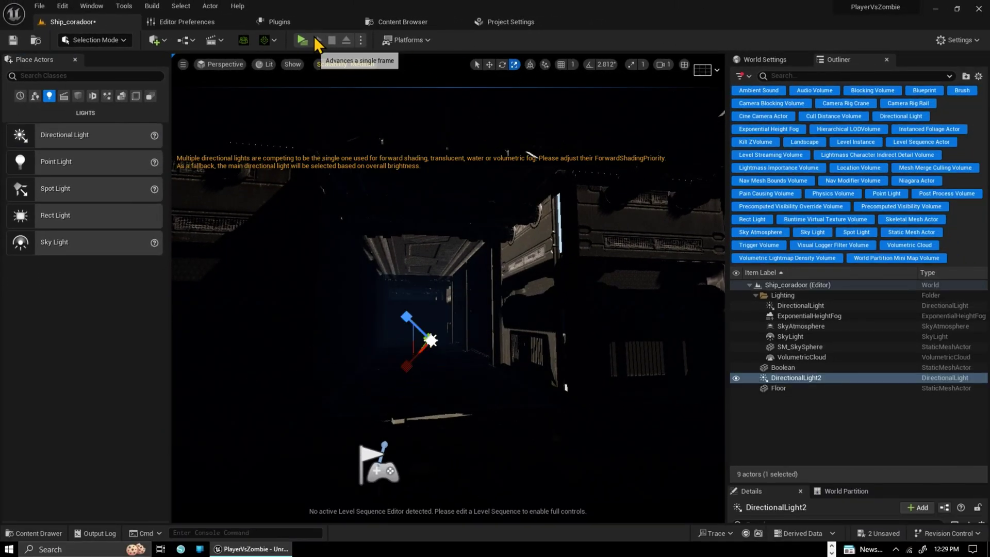
# Play the level with the added light, fire one test shot and walk the character through the corridor before stopping
pyautogui.click(302, 41)
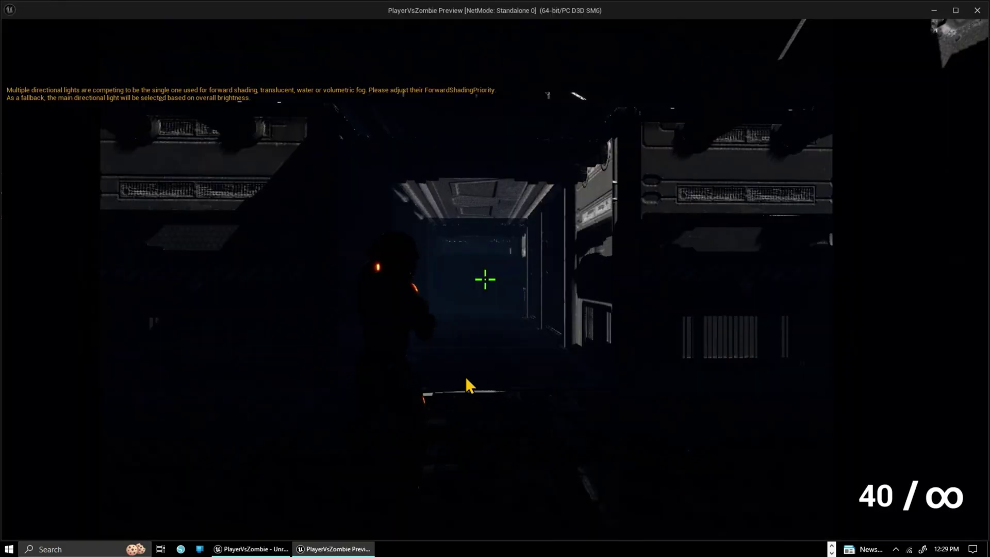
pyautogui.click(469, 386)
pyautogui.press('w')
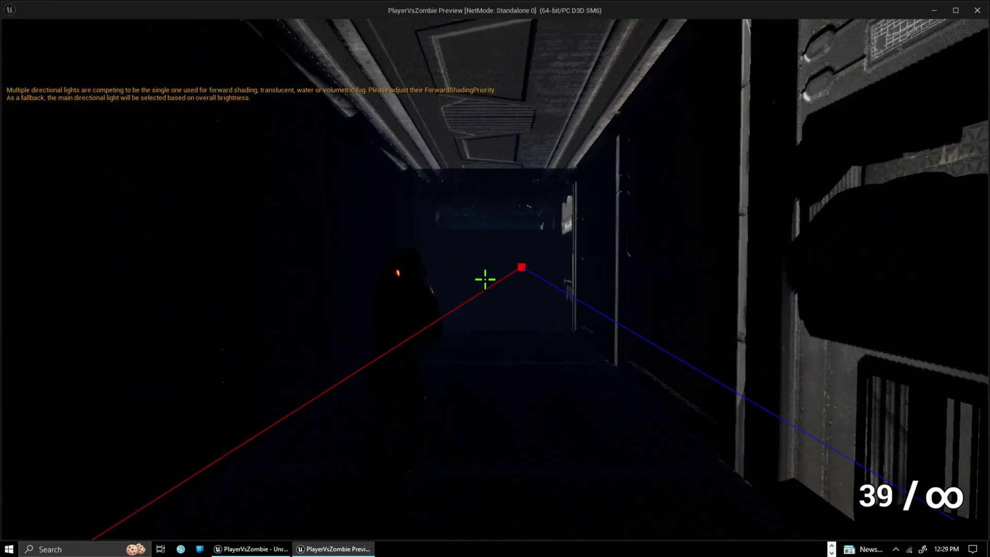
pyautogui.press('w')
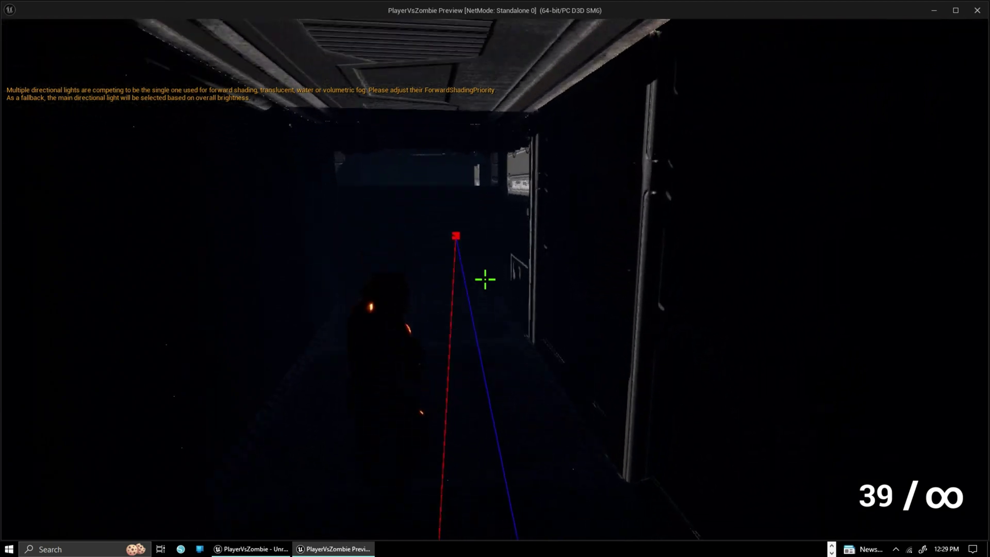
pyautogui.press('w')
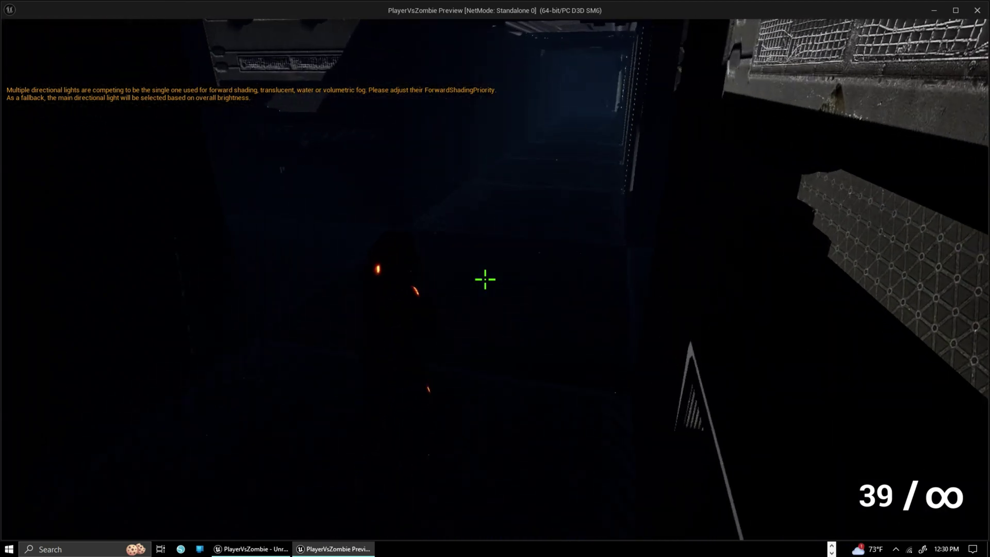
pyautogui.press('Escape')
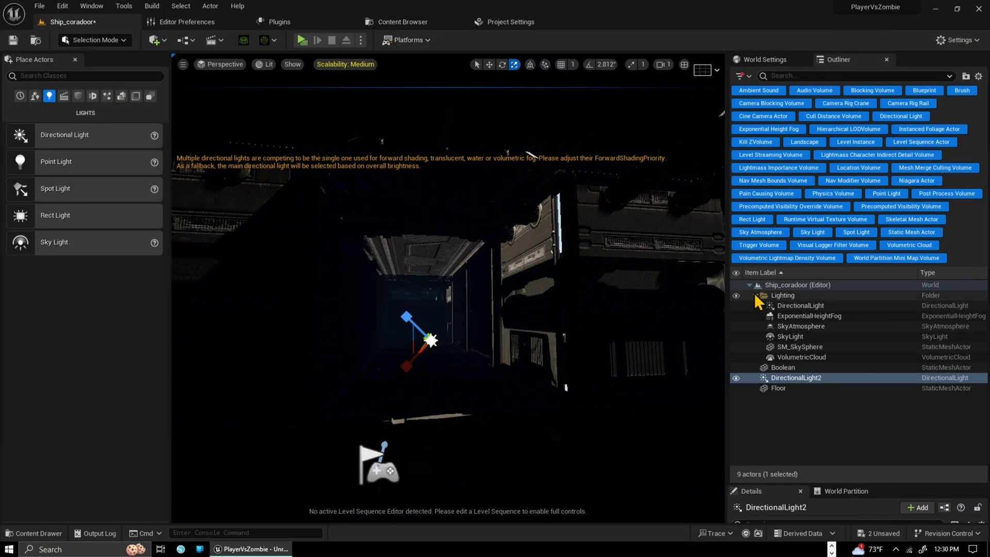
# Open the coradoor_Ship_1 static mesh from StarterContent/Props and display both its simple and complex collision
pyautogui.click(41, 536)
pyautogui.moveTo(437, 437)
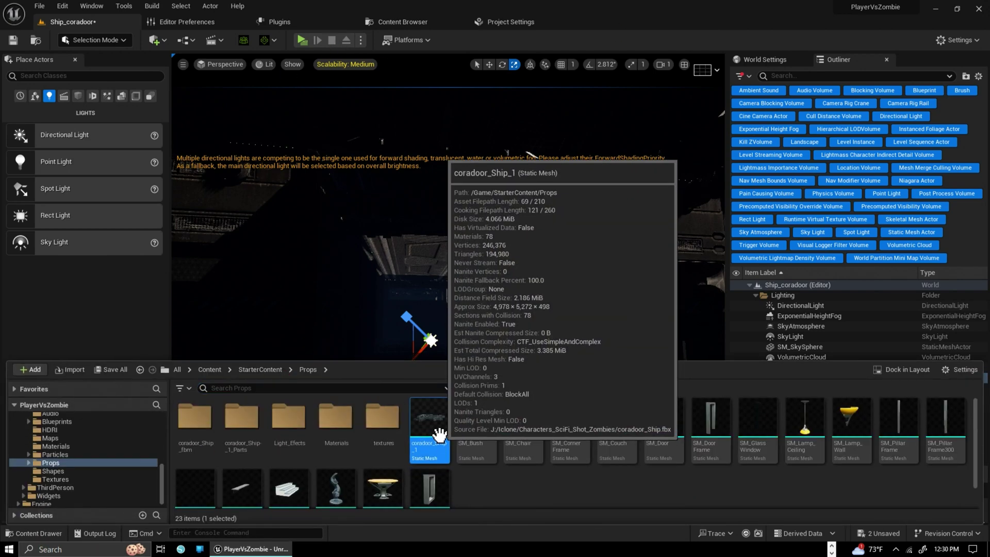
pyautogui.doubleClick(428, 435)
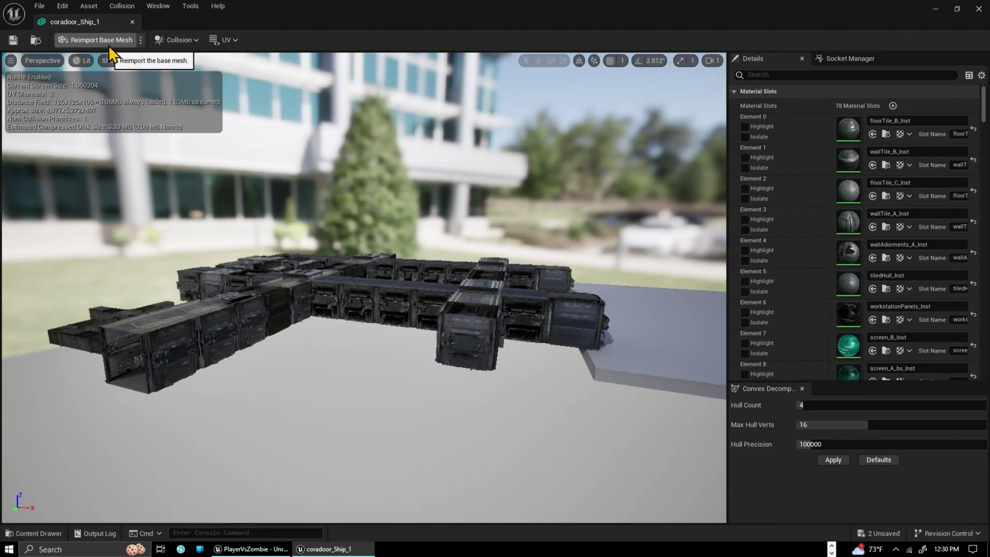
pyautogui.click(109, 60)
pyautogui.click(115, 220)
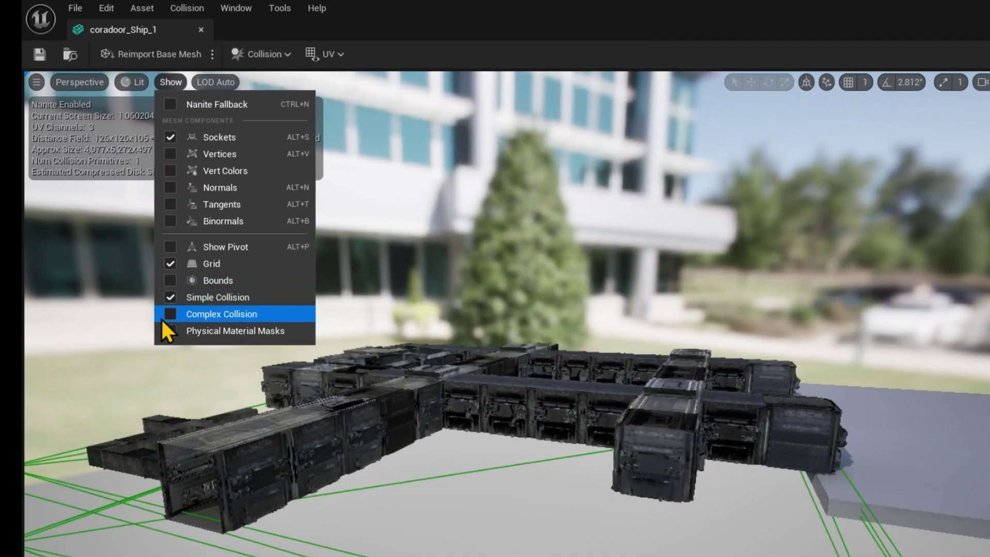
pyautogui.click(168, 317)
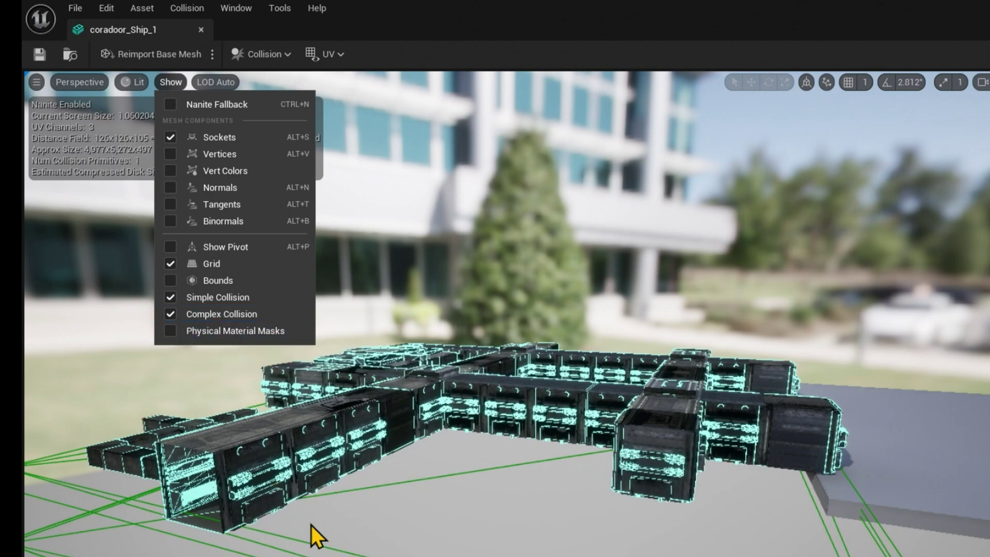
# Examine the complex collision wireframe on the corridor's walls, floor and interior, from outside the entrance and from within
pyautogui.moveTo(311, 525); pyautogui.dragTo(392, 521, button='right')
pyautogui.moveTo(690, 350)
pyautogui.mouseDown(button='right')
pyautogui.moveTo(700, 345)
pyautogui.moveTo(690, 350)
pyautogui.mouseUp(button='right')
pyautogui.scroll(1, 411, 411)
pyautogui.scroll(10, 410, 410)
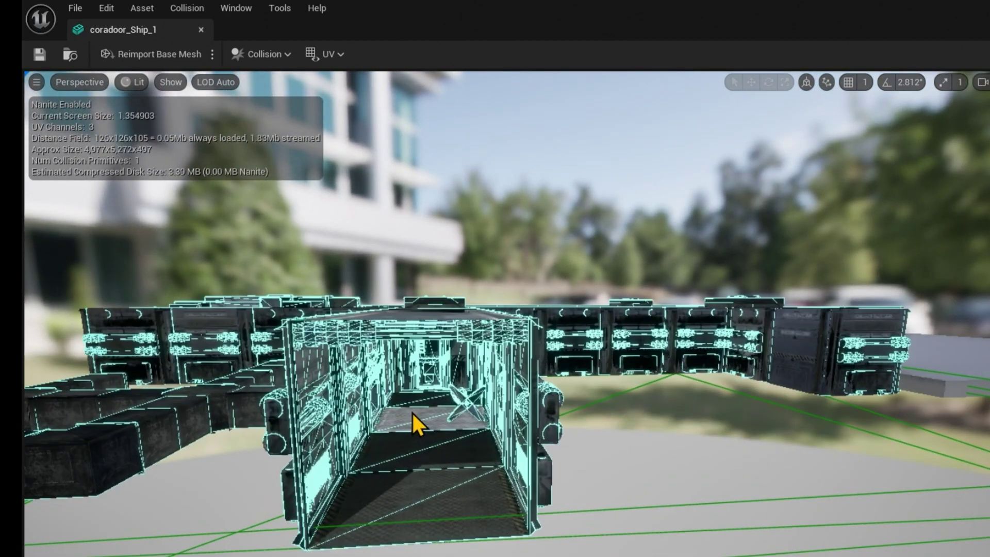
pyautogui.scroll(10, 412, 410)
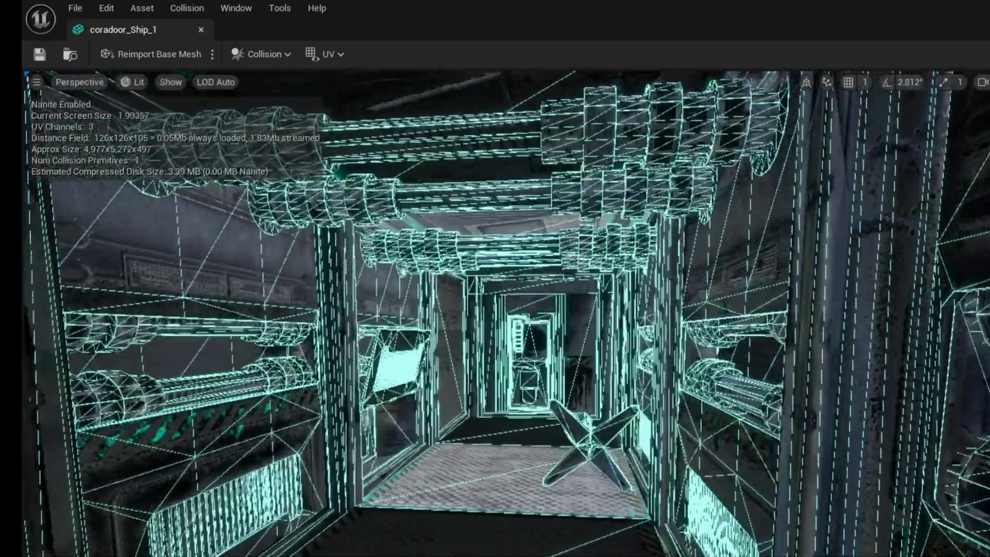
pyautogui.scroll(-5, 563, 418)
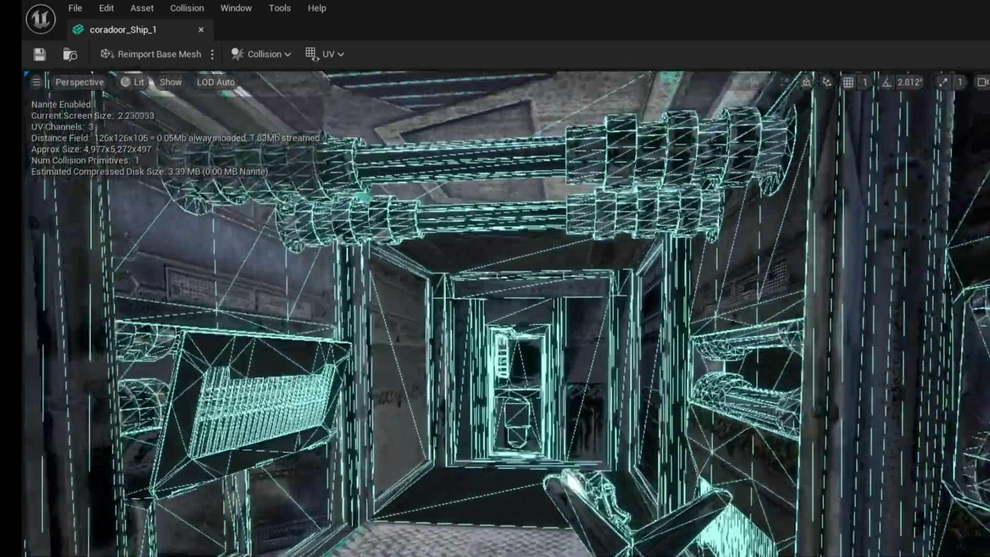
pyautogui.scroll(-6, 516, 426)
pyautogui.scroll(-3, 515, 426)
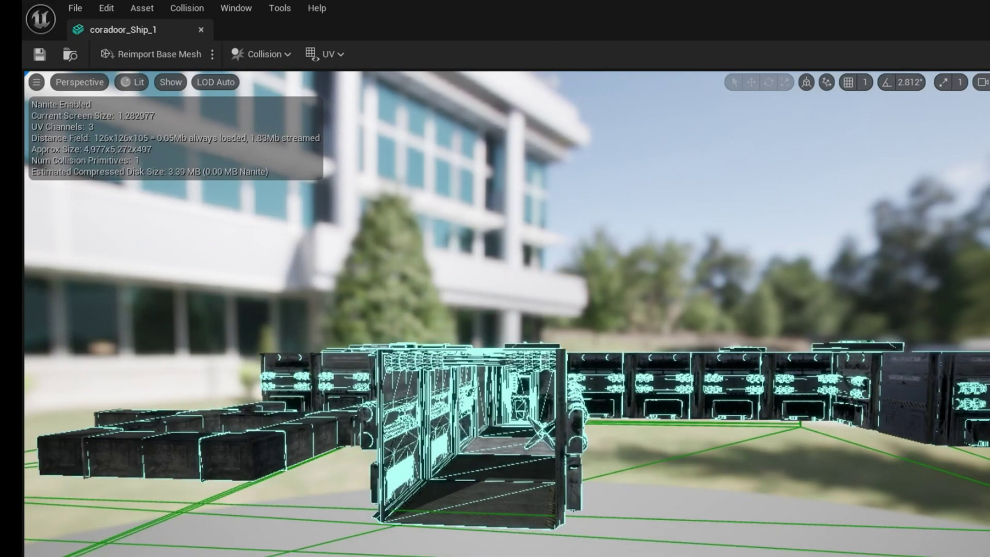
pyautogui.click(656, 524)
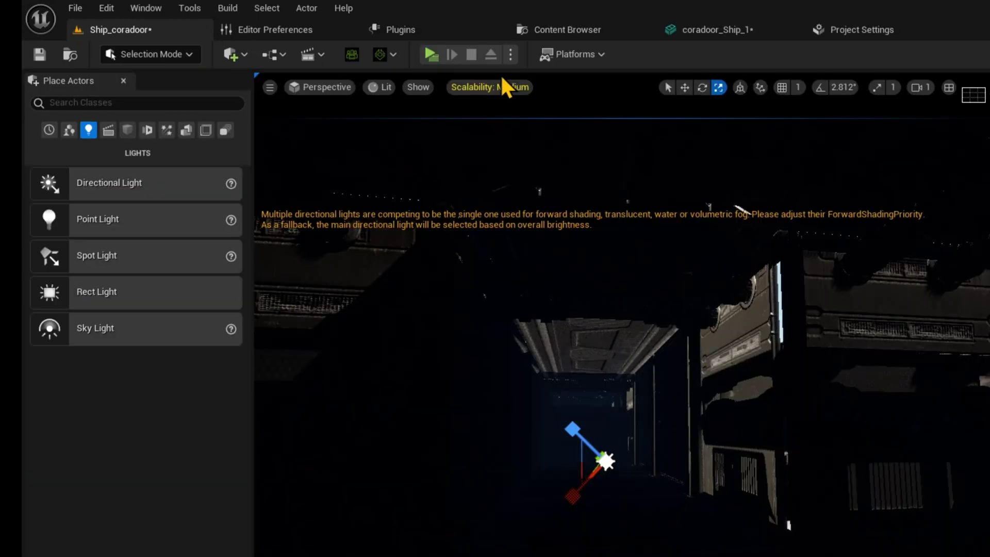
# Return to the Ship_coradoor level and play it, firing test shots and walking the character along the corridor to check collision
pyautogui.click(430, 53)
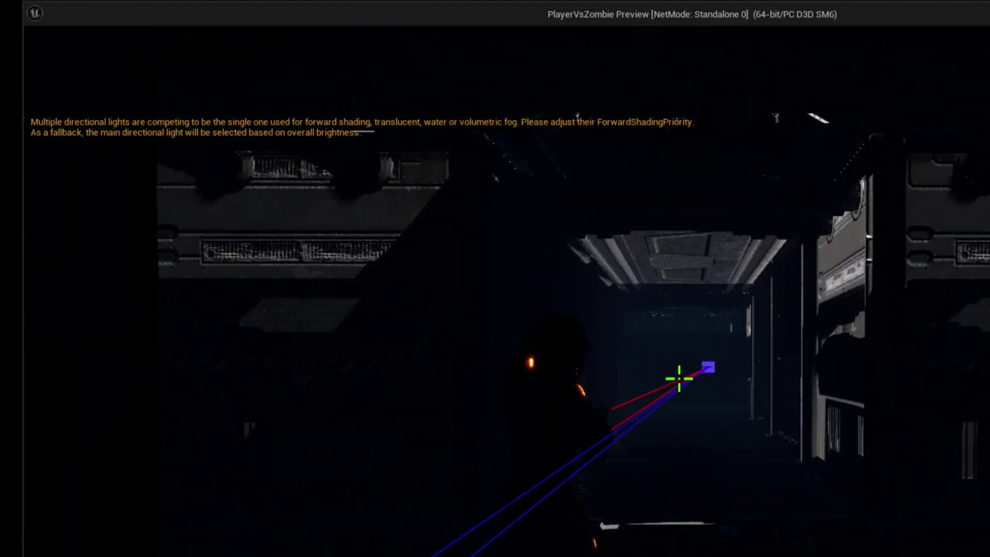
pyautogui.press('w')
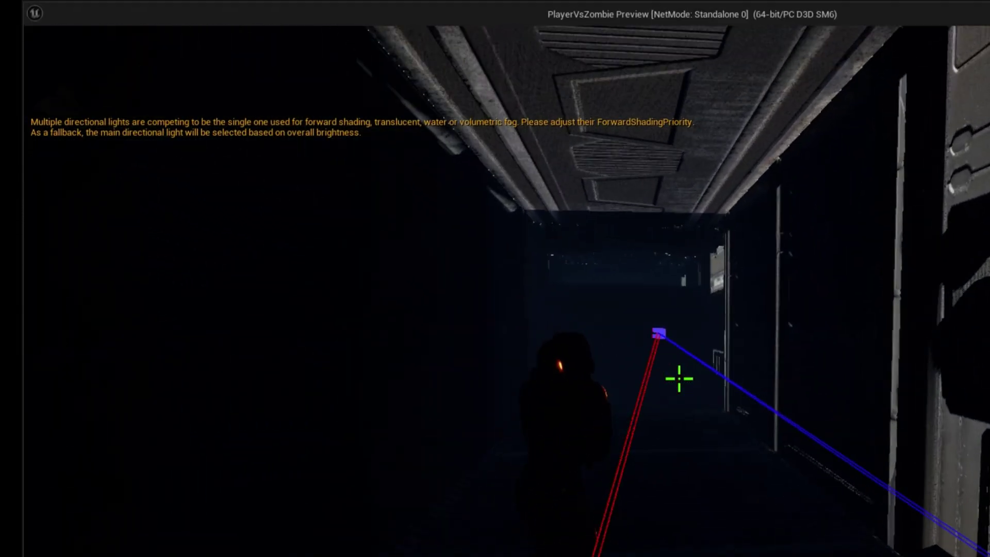
pyautogui.press('w')
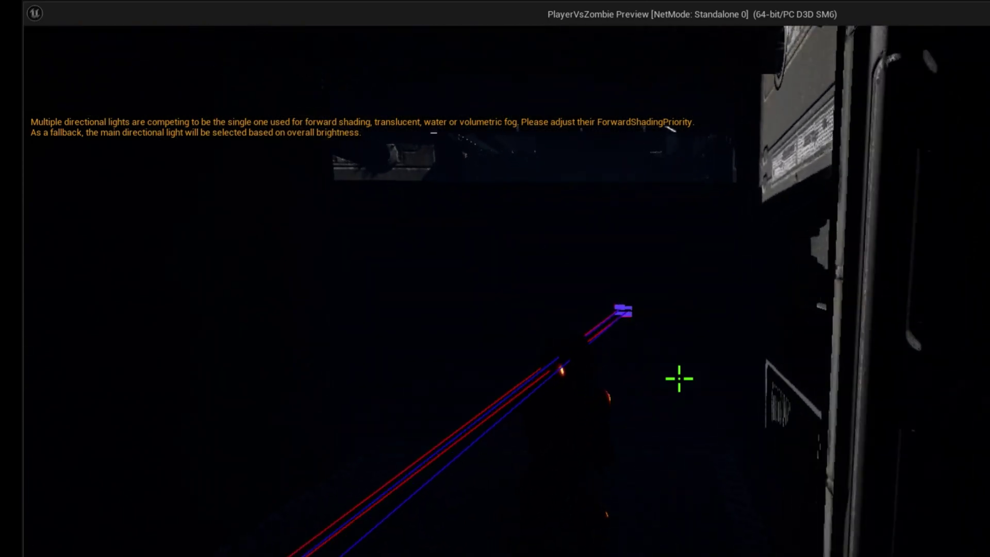
pyautogui.press('w')
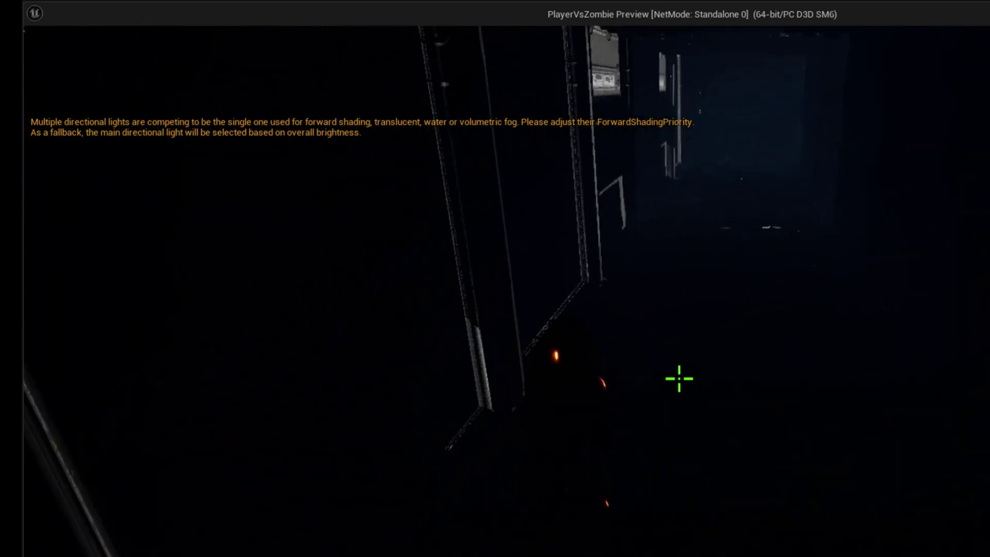
pyautogui.press('w')
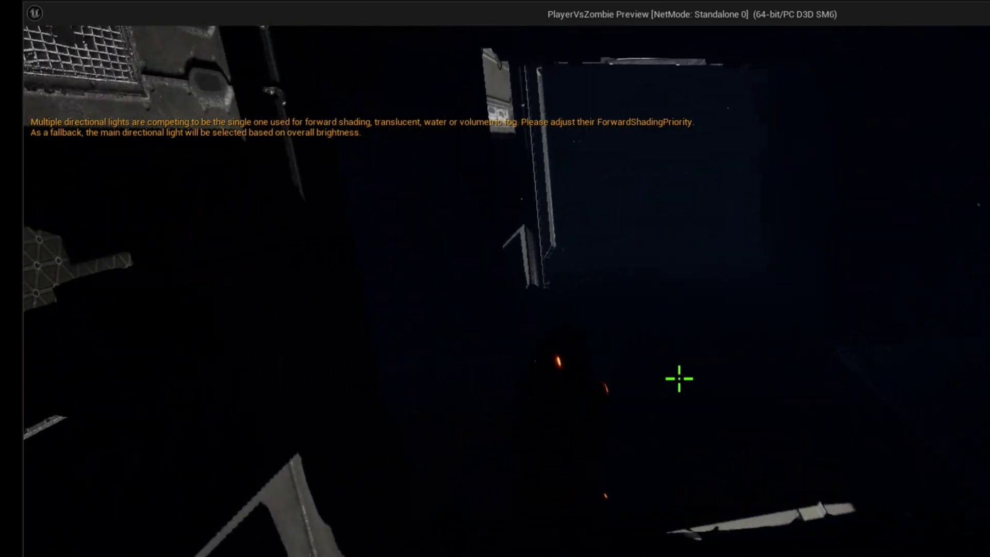
pyautogui.press('w')
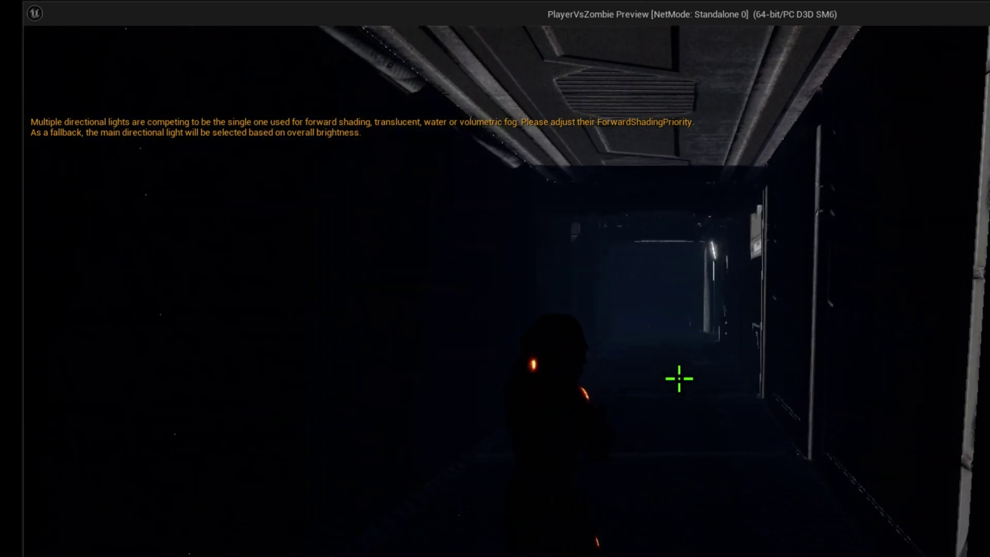
pyautogui.press('w')
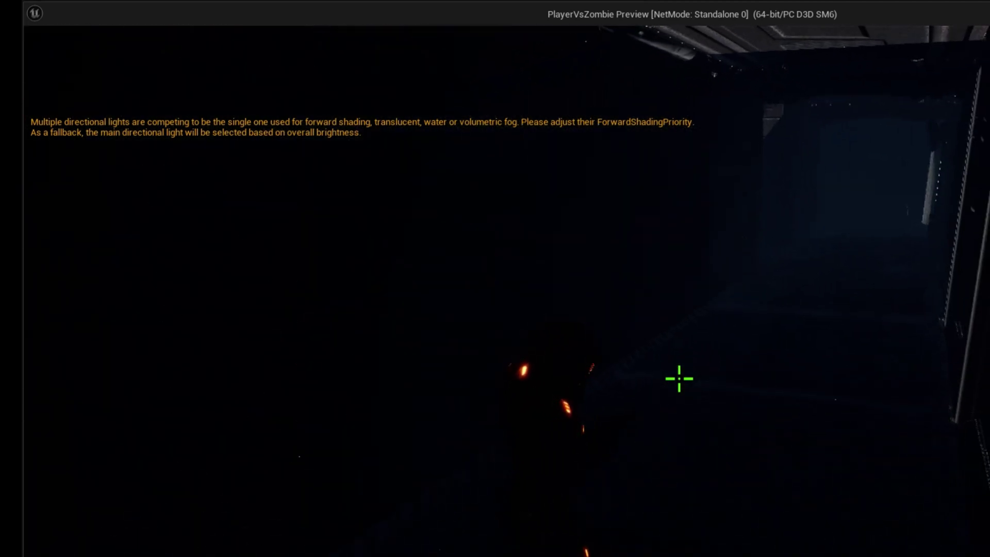